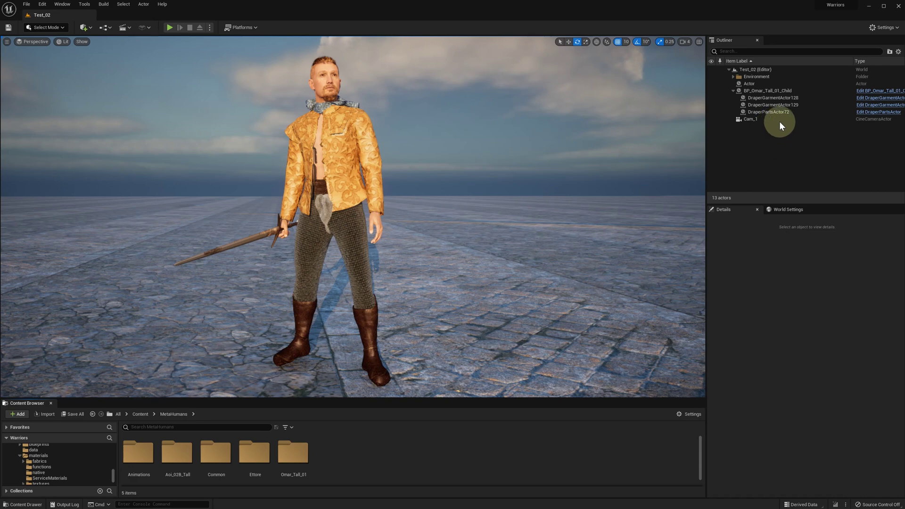
Select BP_Omar_Tall_01_Child and choose its Top garment component in the Details tree.
{"action": "left_click", "coordinate": [757, 91]}
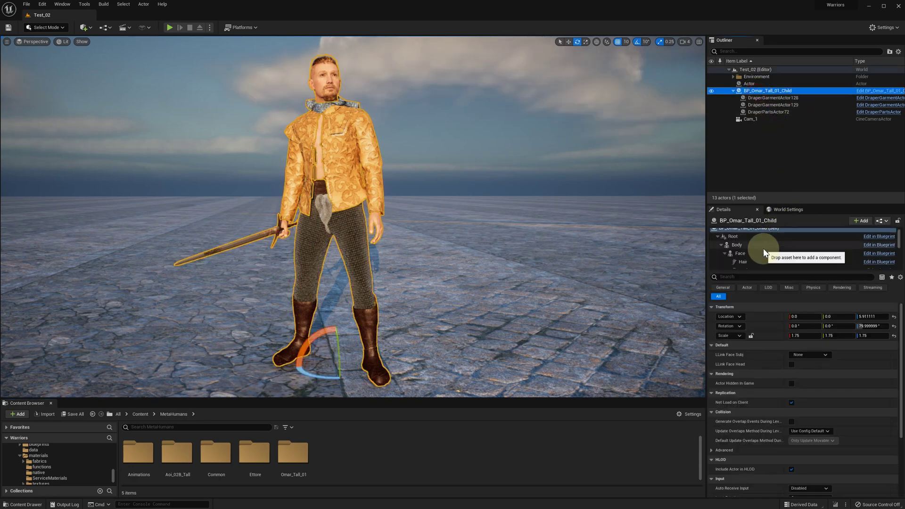
{"action": "scroll", "coordinate": [763, 248], "scroll_direction": "down", "scroll_amount": 3}
{"action": "scroll", "coordinate": [762, 248], "scroll_direction": "down", "scroll_amount": 2}
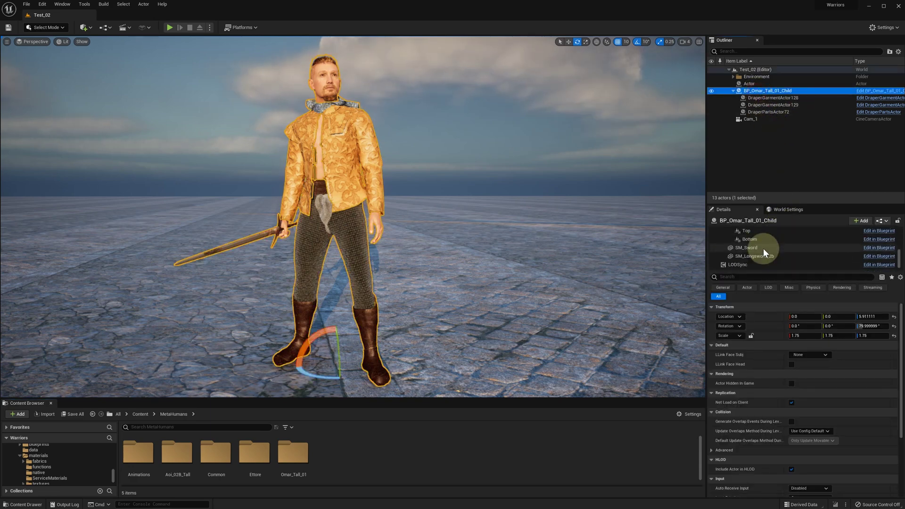
{"action": "scroll", "coordinate": [763, 248], "scroll_direction": "up", "scroll_amount": 1}
{"action": "left_click", "coordinate": [762, 244]}
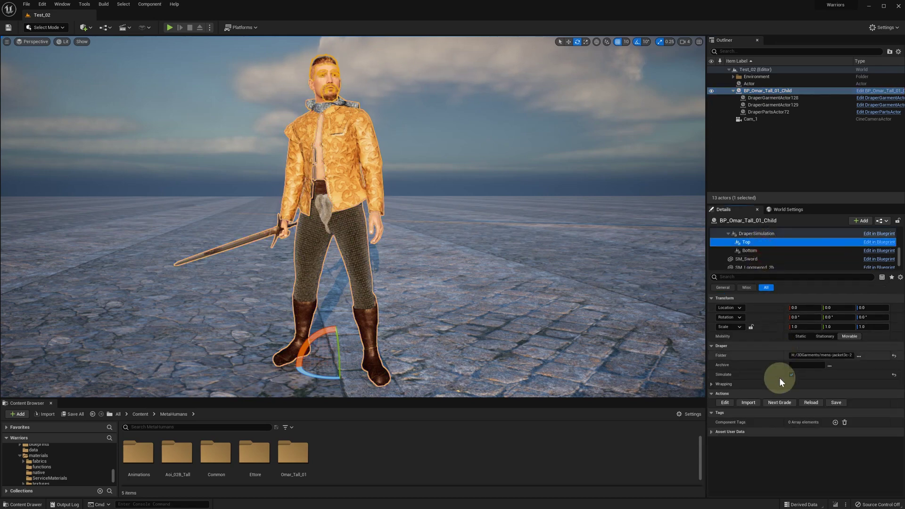
Open the Draper Editor for the Top garment and collapse Pants with Boots to reveal Jacket 3's slots.
{"action": "left_click", "coordinate": [726, 403]}
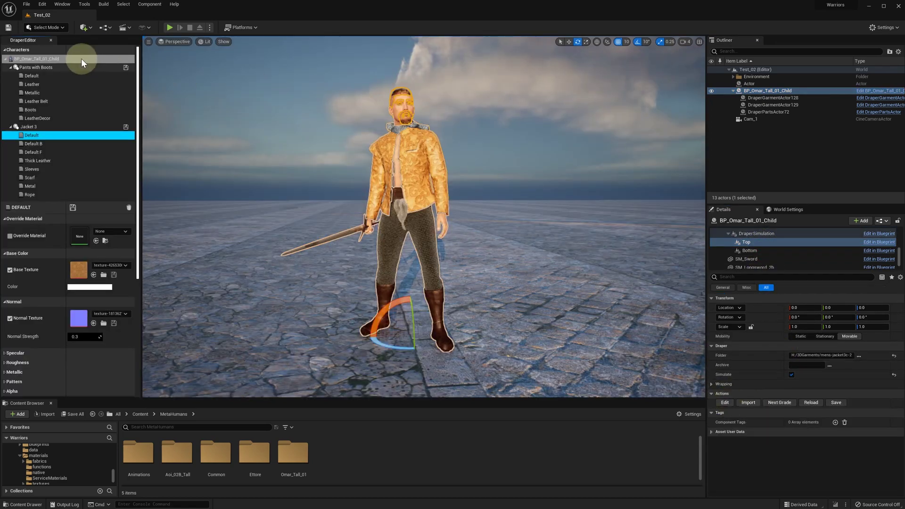
{"action": "left_click", "coordinate": [11, 68]}
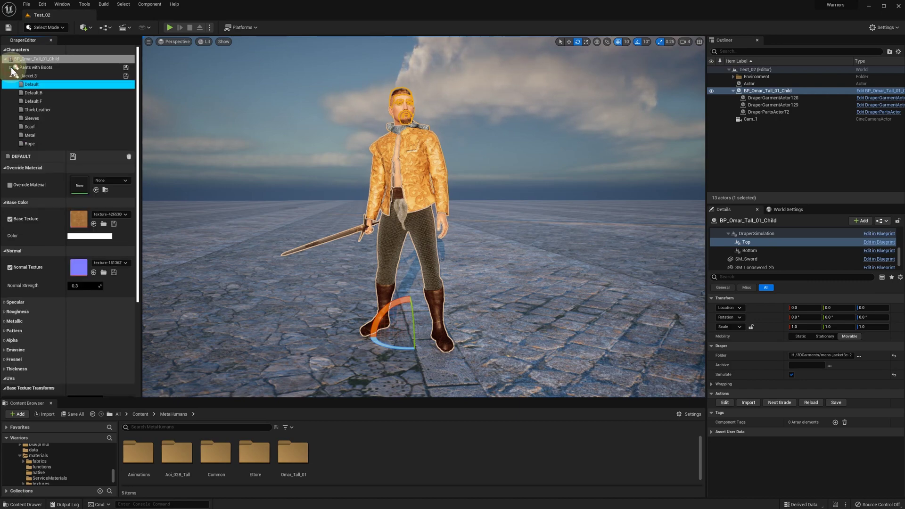
{"action": "scroll", "coordinate": [443, 179], "scroll_direction": "up", "scroll_amount": 6}
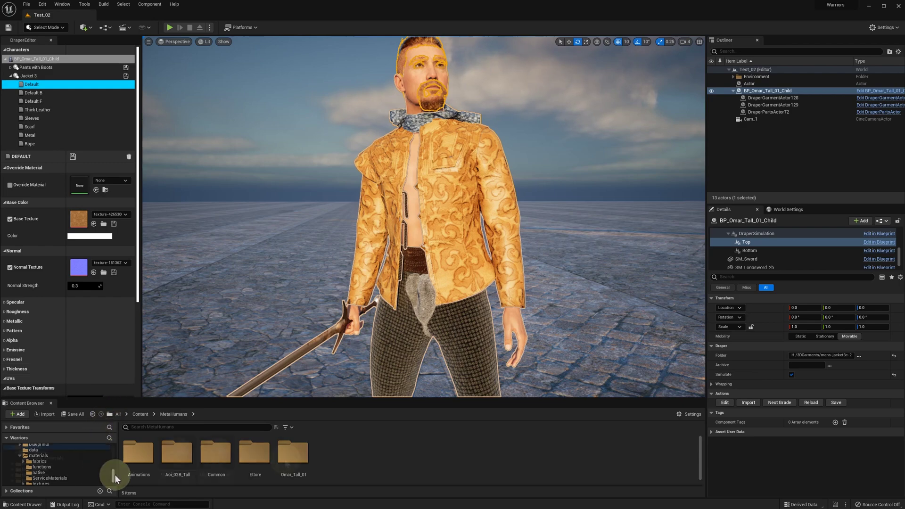
Assign MI_Bull_Leather as Jacket 3's Default override material and acknowledge the uDraper warning.
{"action": "left_click", "coordinate": [179, 450]}
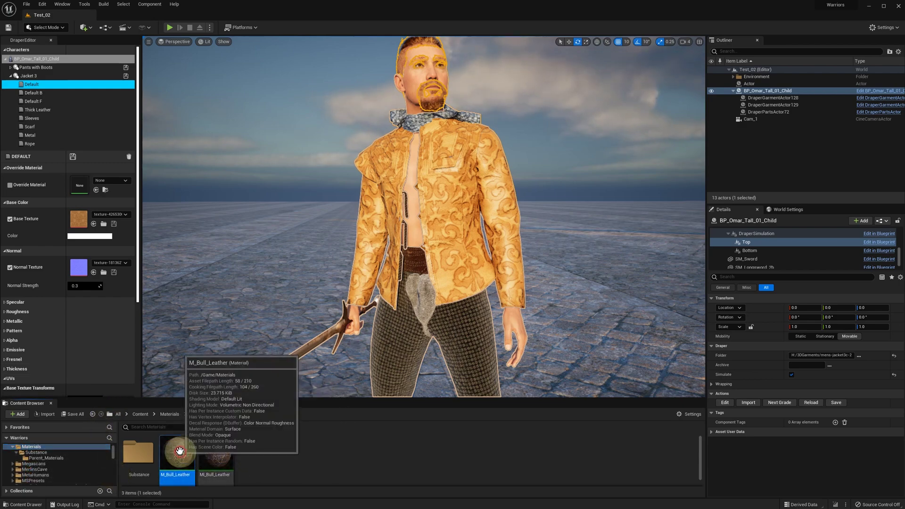
{"action": "double_click", "coordinate": [179, 450]}
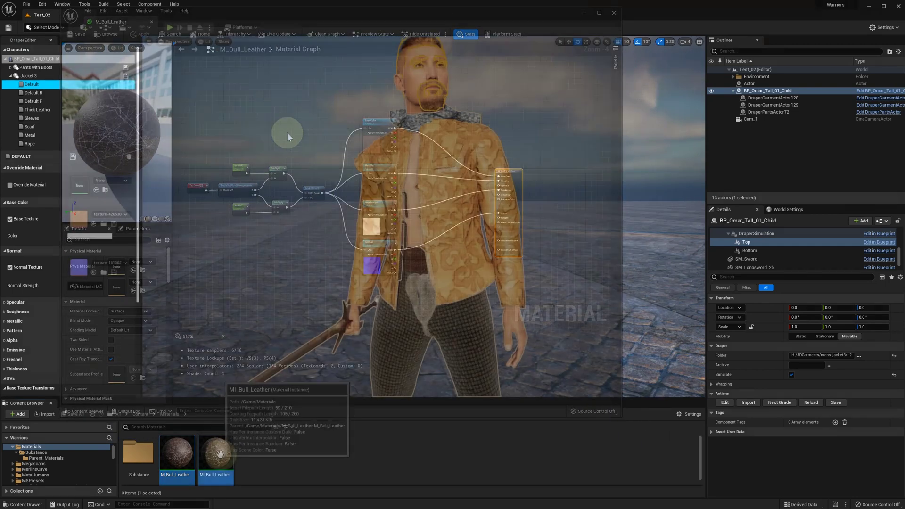
{"action": "left_click_drag", "start_coordinate": [216, 450], "coordinate": [78, 179]}
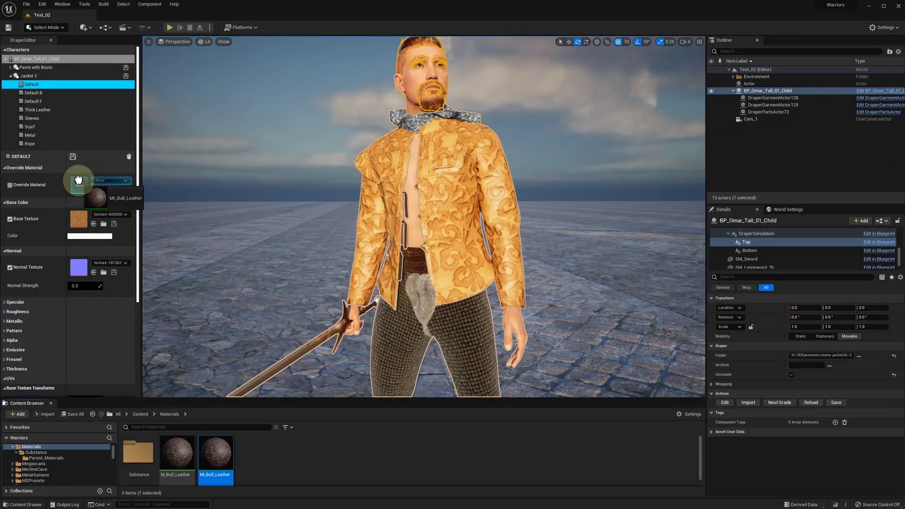
{"action": "left_click_drag", "start_coordinate": [78, 180], "coordinate": [78, 181]}
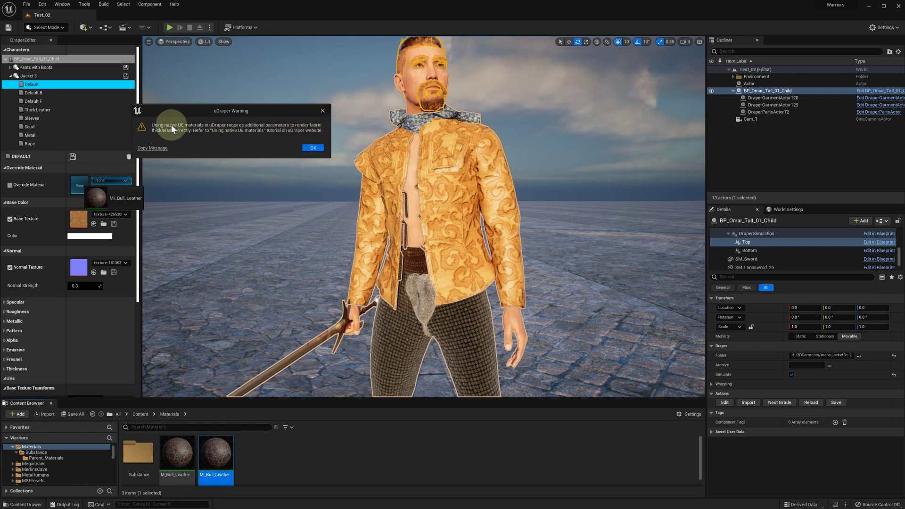
{"action": "left_click", "coordinate": [313, 147]}
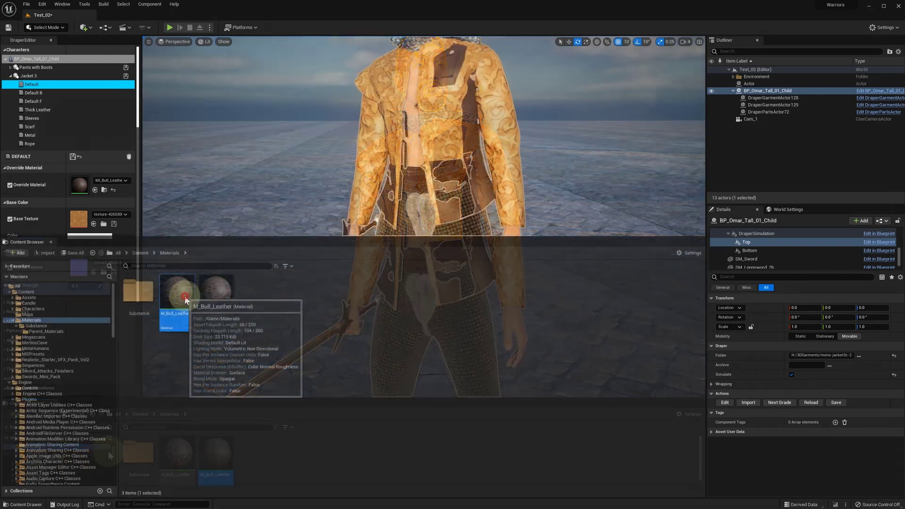
Add a MaterialFunctionCall node to the M_Bull_Leather material graph.
{"action": "double_click", "coordinate": [185, 296]}
{"action": "right_click", "coordinate": [453, 320]}
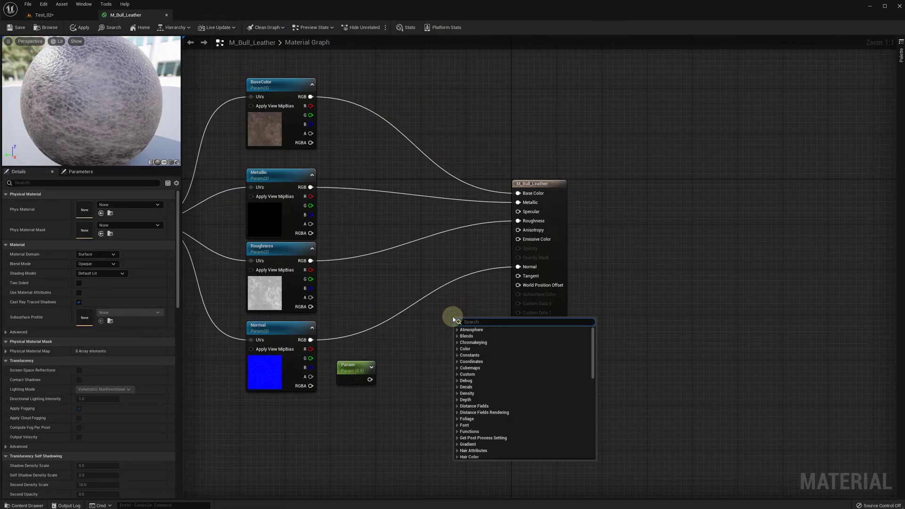
{"action": "type", "text": "ma"}
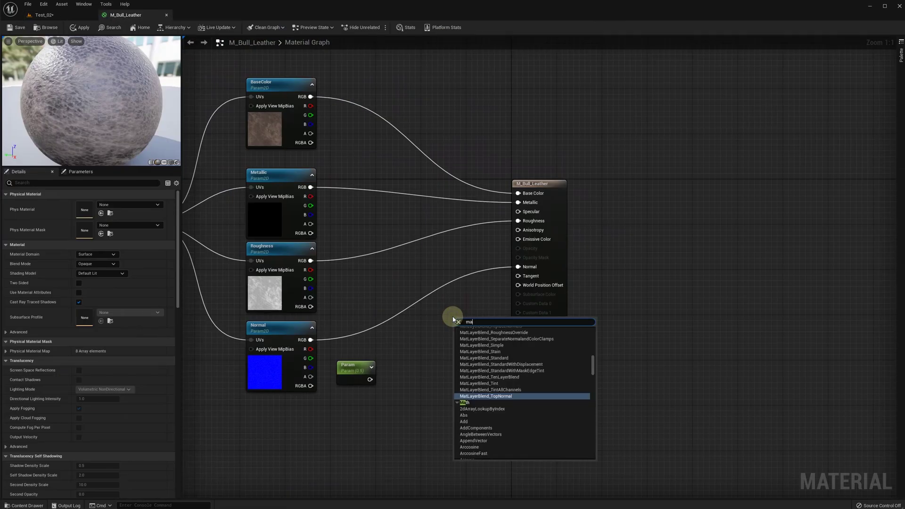
{"action": "type", "text": "terial"}
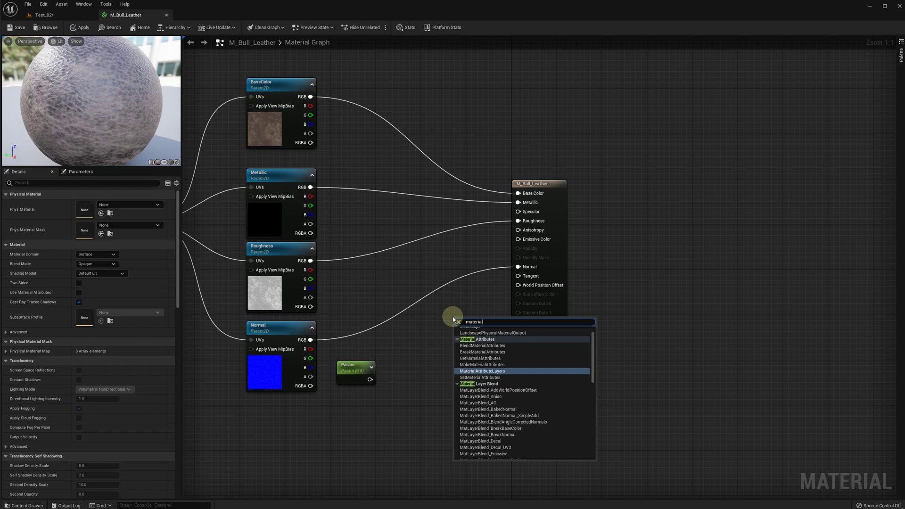
{"action": "type", "text": "fu"}
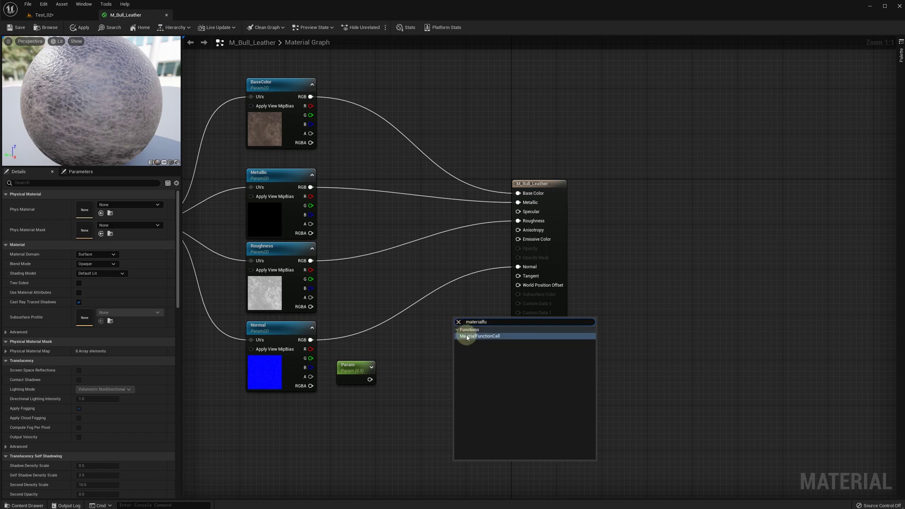
{"action": "left_click", "coordinate": [465, 336]}
{"action": "left_click_drag", "start_coordinate": [475, 321], "coordinate": [455, 326]}
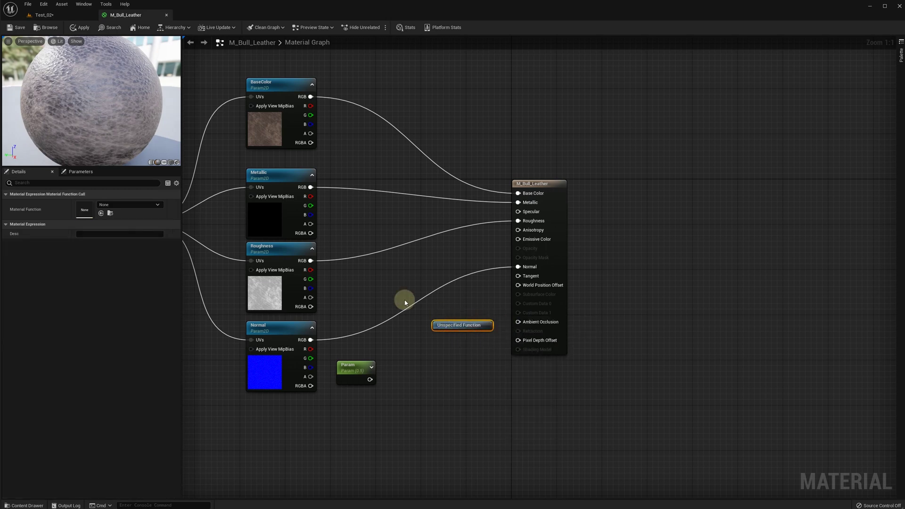
Set the node to MF_DraperWPO, wire its Result to World Position Offset, and save.
{"action": "left_click", "coordinate": [131, 204]}
{"action": "type", "text": "MF"}
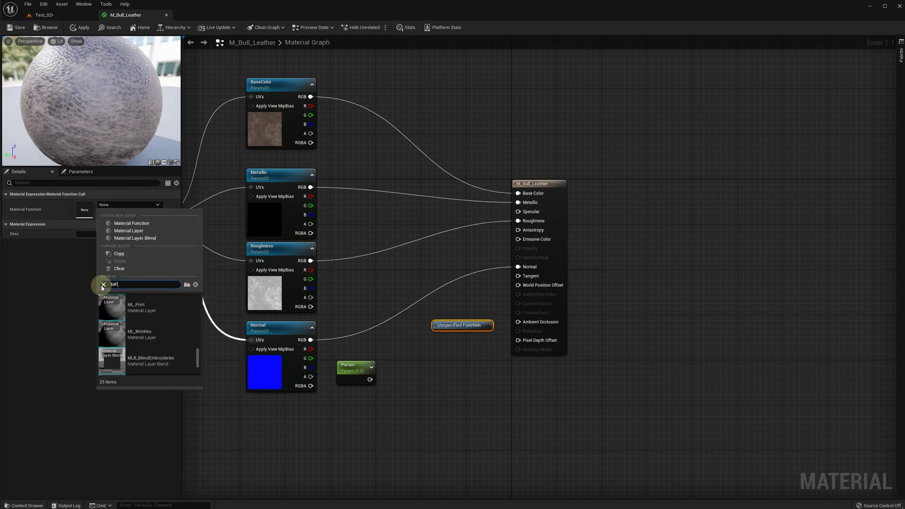
{"action": "type", "text": "_Draper"}
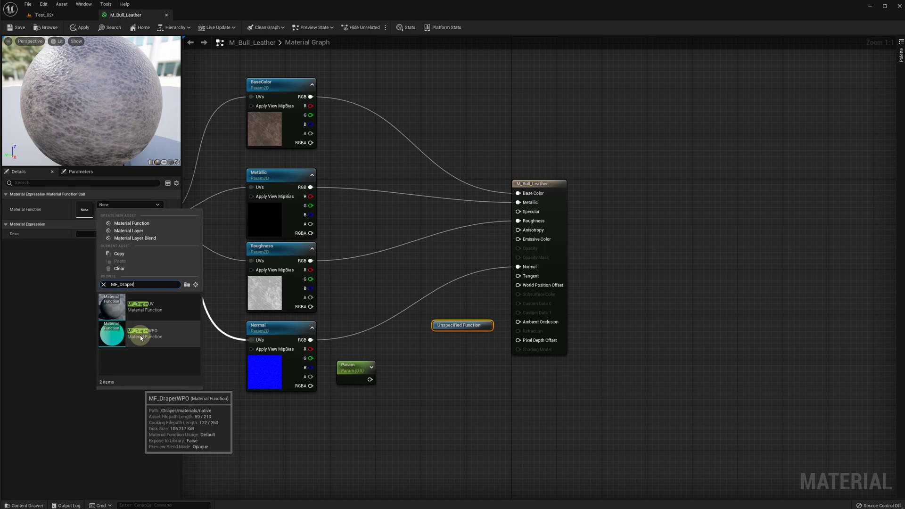
{"action": "left_click", "coordinate": [137, 333]}
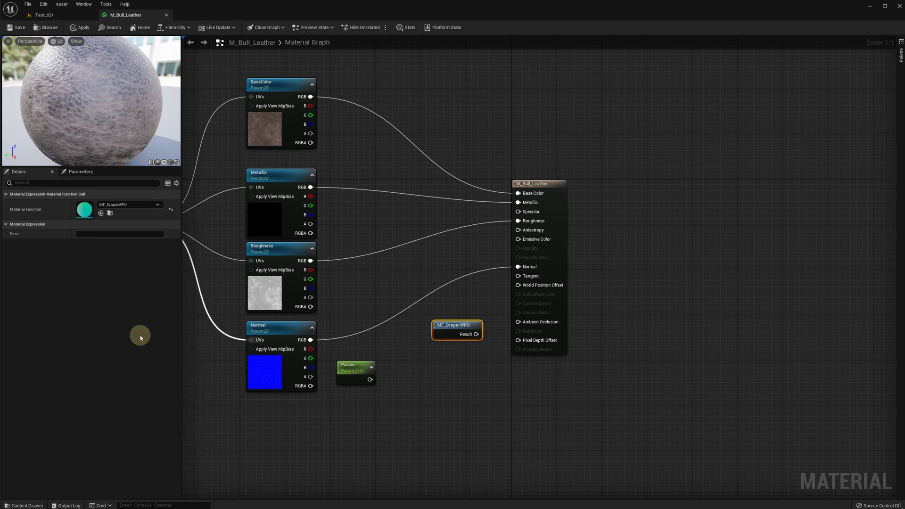
{"action": "left_click_drag", "start_coordinate": [475, 334], "coordinate": [519, 288]}
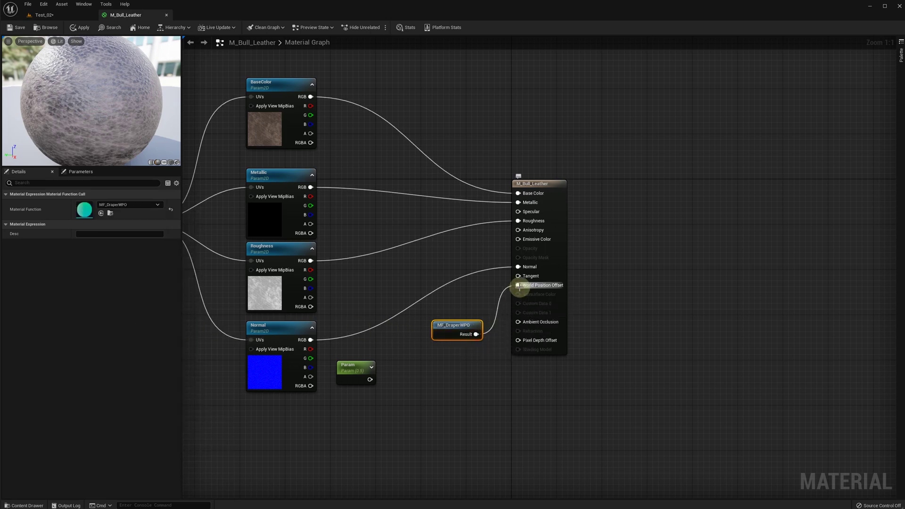
{"action": "left_click", "coordinate": [16, 28]}
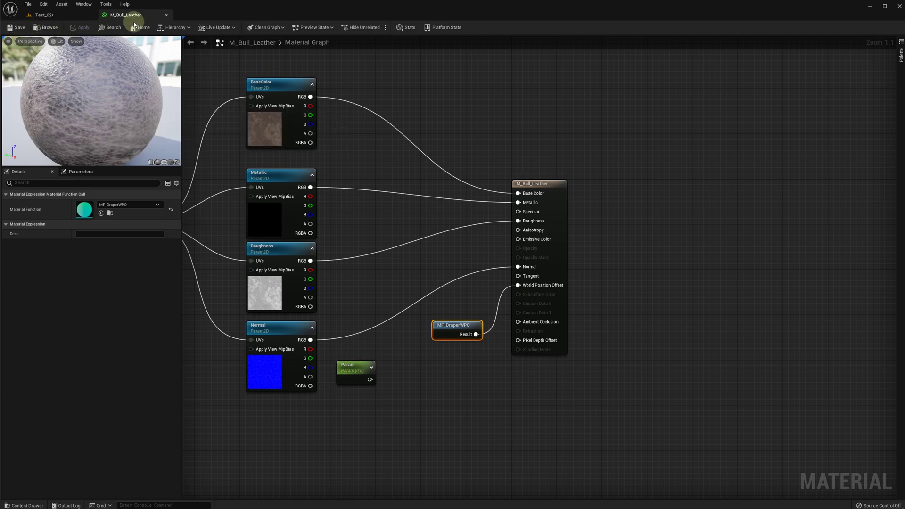
Back in Test_02, reapply MI_Bull_Leather to the jacket's override slot.
{"action": "left_click", "coordinate": [57, 15]}
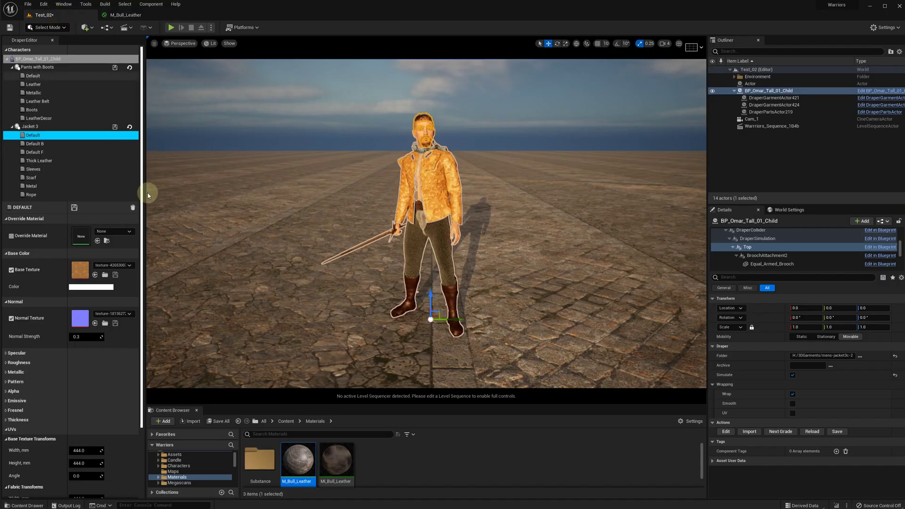
{"action": "left_click", "coordinate": [335, 462]}
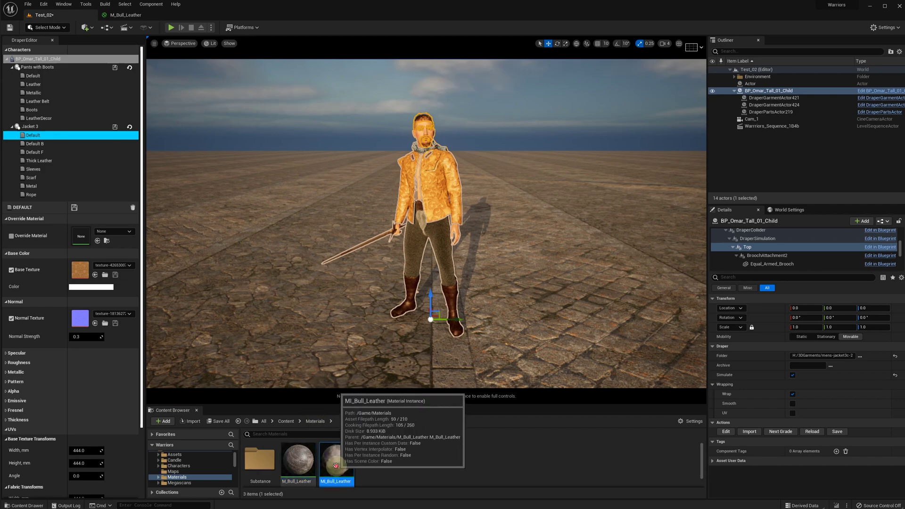
{"action": "left_click_drag", "start_coordinate": [335, 466], "coordinate": [85, 239]}
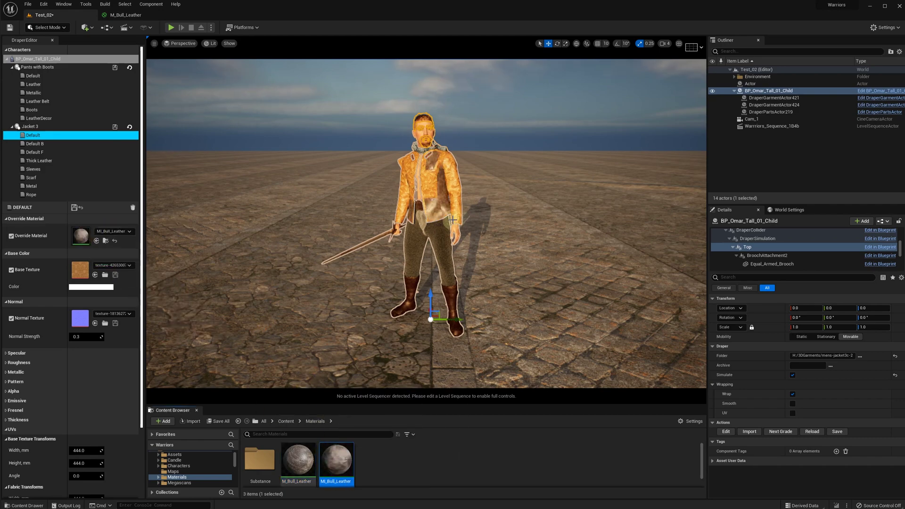
{"action": "scroll", "coordinate": [493, 235], "scroll_direction": "up", "scroll_amount": 6}
{"action": "scroll", "coordinate": [493, 235], "scroll_direction": "up", "scroll_amount": 8}
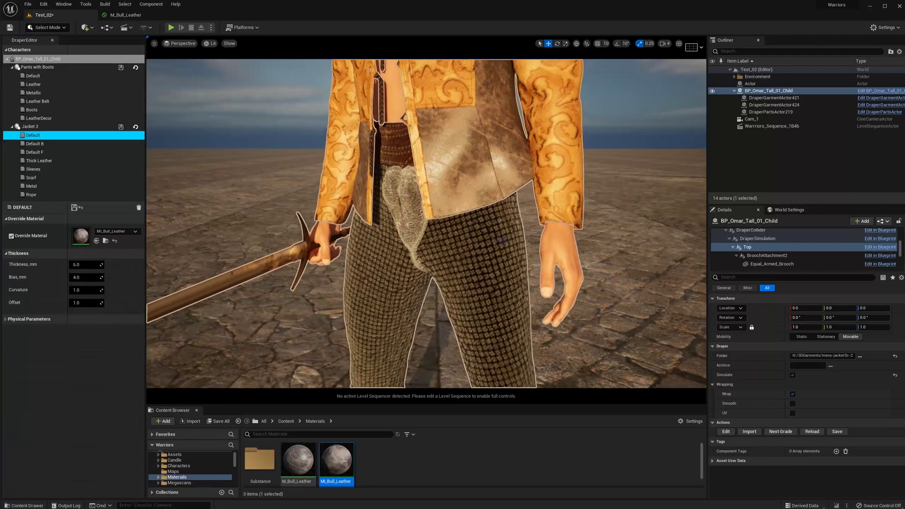
{"action": "scroll", "coordinate": [351, 234], "scroll_direction": "up", "scroll_amount": 4}
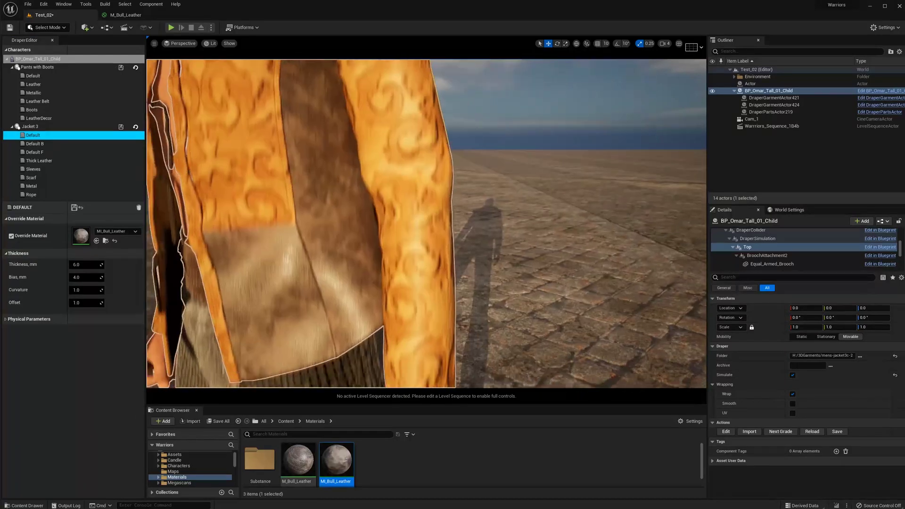
Test Thickness, Bias and Offset values, then reset them to 6.0 mm, 4.0 mm and 1.0.
{"action": "left_click_drag", "start_coordinate": [86, 264], "coordinate": [125, 264]}
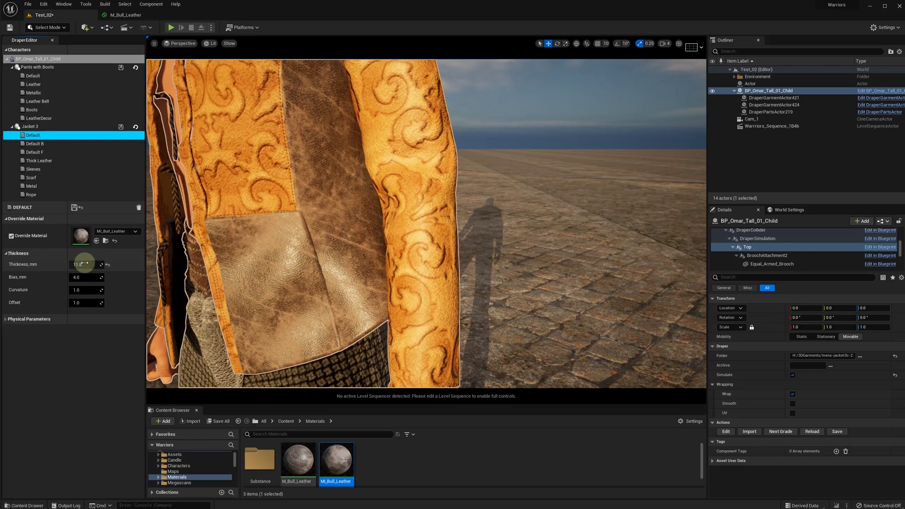
{"action": "left_click", "coordinate": [108, 265]}
{"action": "left_click_drag", "start_coordinate": [89, 278], "coordinate": [99, 278]}
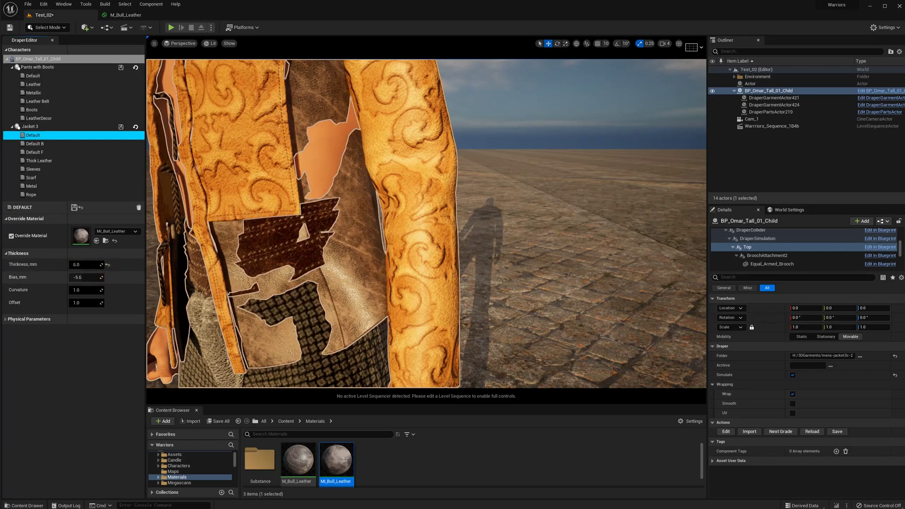
{"action": "left_click", "coordinate": [108, 278]}
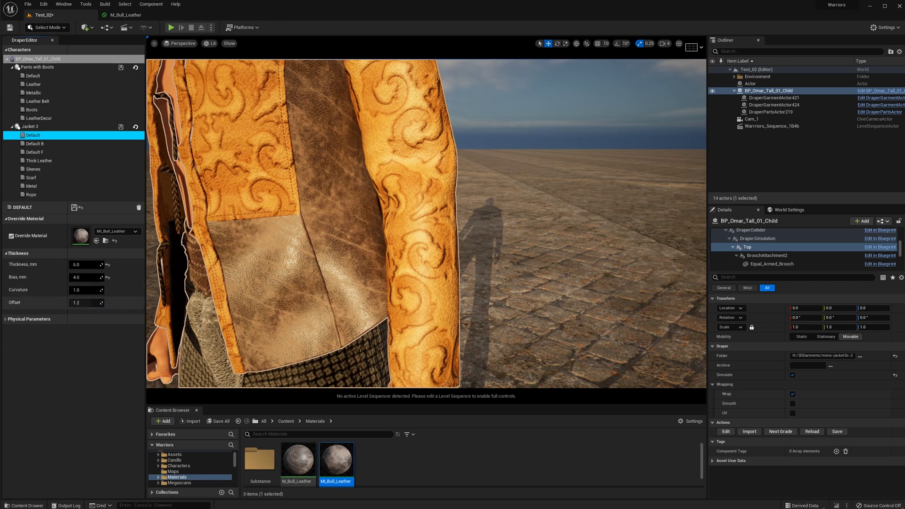
{"action": "left_click_drag", "start_coordinate": [100, 302], "coordinate": [102, 301]}
{"action": "left_click", "coordinate": [108, 303]}
Save the jacket part's material settings and set MI_Bull_Leather's scaleXY tiling to 25.
{"action": "left_click", "coordinate": [74, 207]}
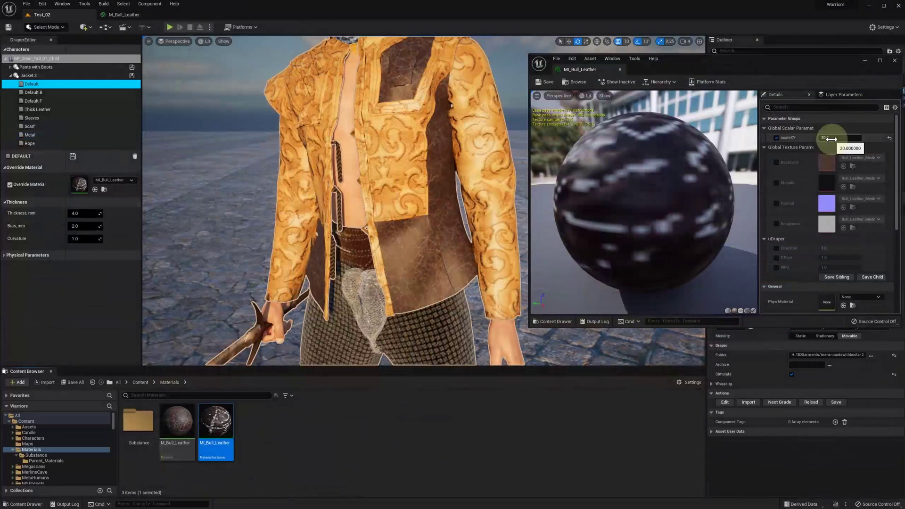
{"action": "left_click", "coordinate": [839, 139]}
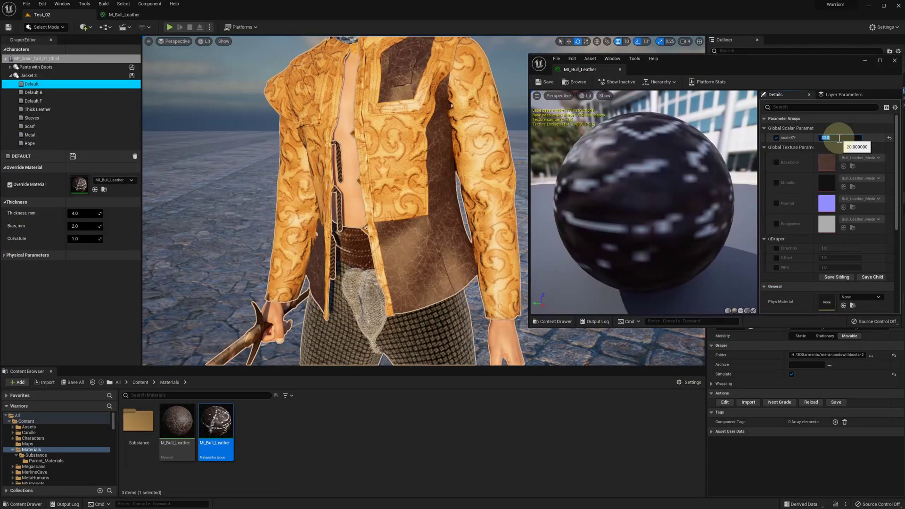
{"action": "type", "text": "10"}
{"action": "key", "text": "Return"}
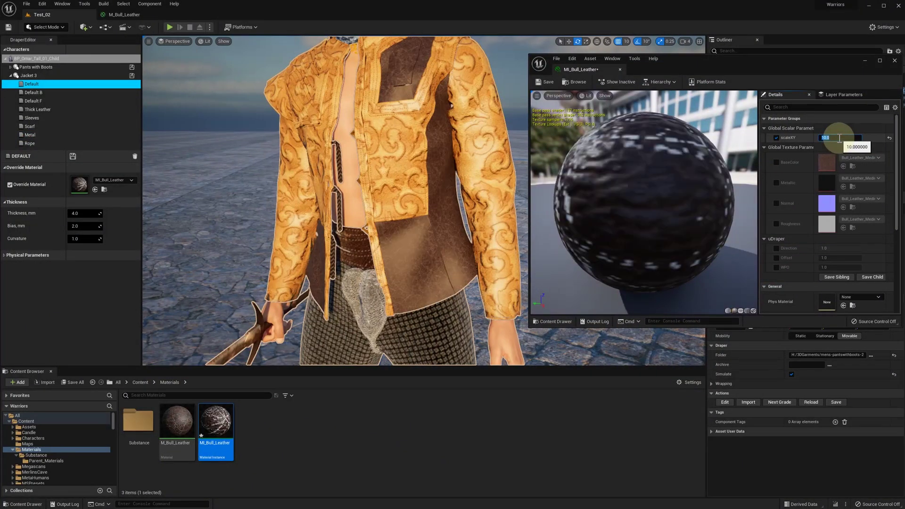
{"action": "key", "text": "Return"}
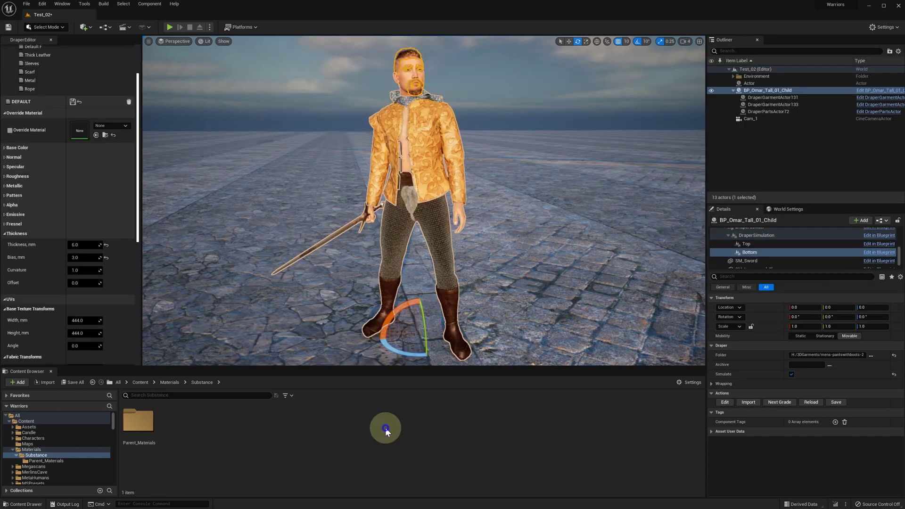
Import worn_buffalo_leather.sbsar into /Game/Materials/Substance.
{"action": "right_click", "coordinate": [386, 428]}
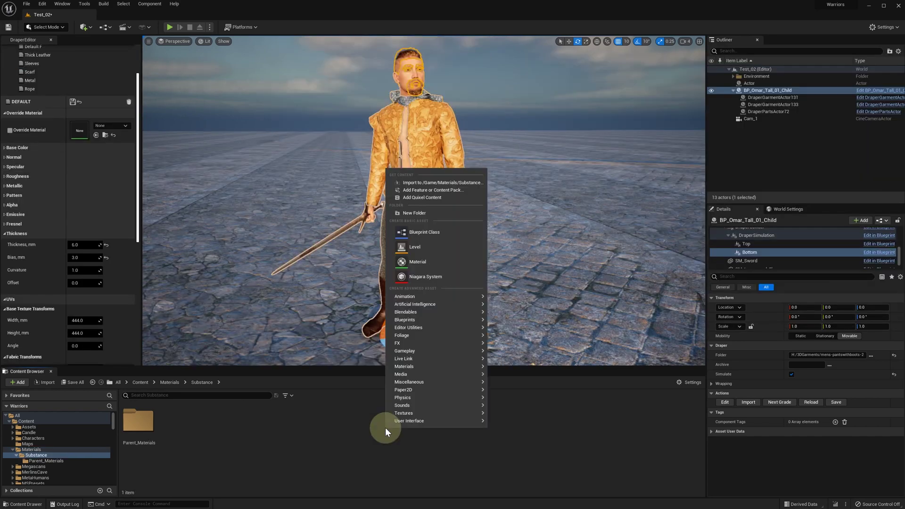
{"action": "left_click", "coordinate": [440, 182]}
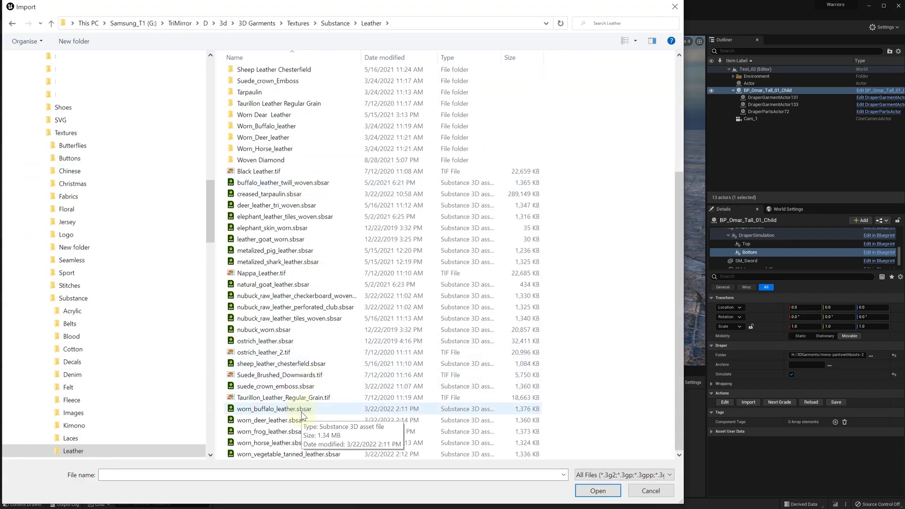
{"action": "left_click", "coordinate": [302, 408]}
{"action": "left_click", "coordinate": [596, 491]}
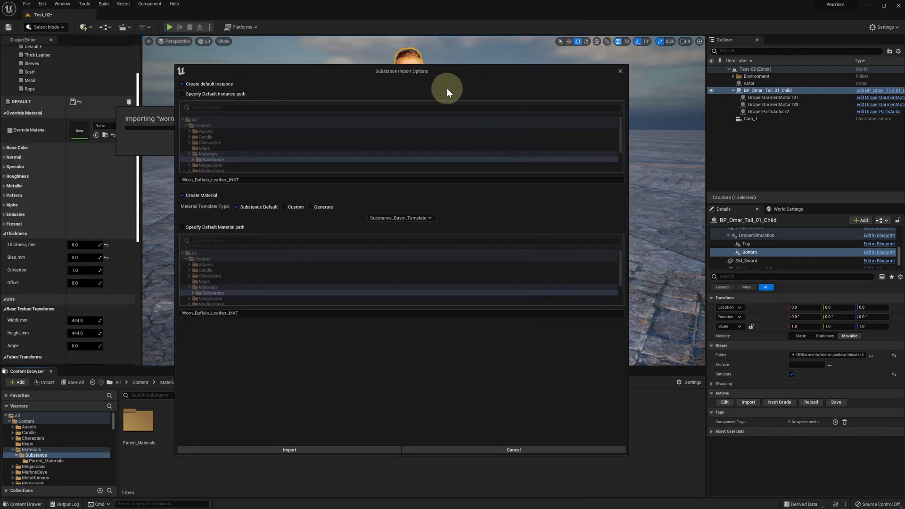
Confirm the Substance import to create Worn_Buffalo_Leather_INST and Worn_Buffalo_Leather_MAT.
{"action": "left_click", "coordinate": [300, 450]}
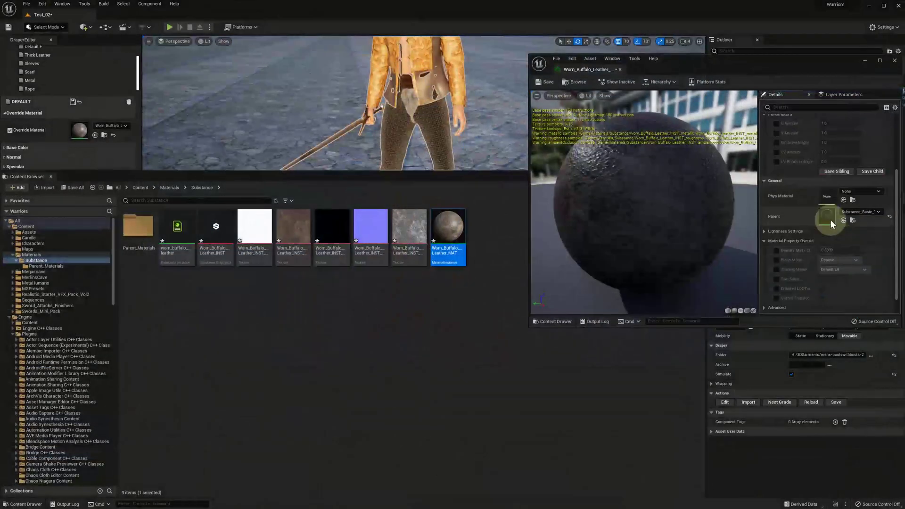
Copy the instance's four Substance parent templates into the Parent_Materials folder.
{"action": "left_click", "coordinate": [853, 220]}
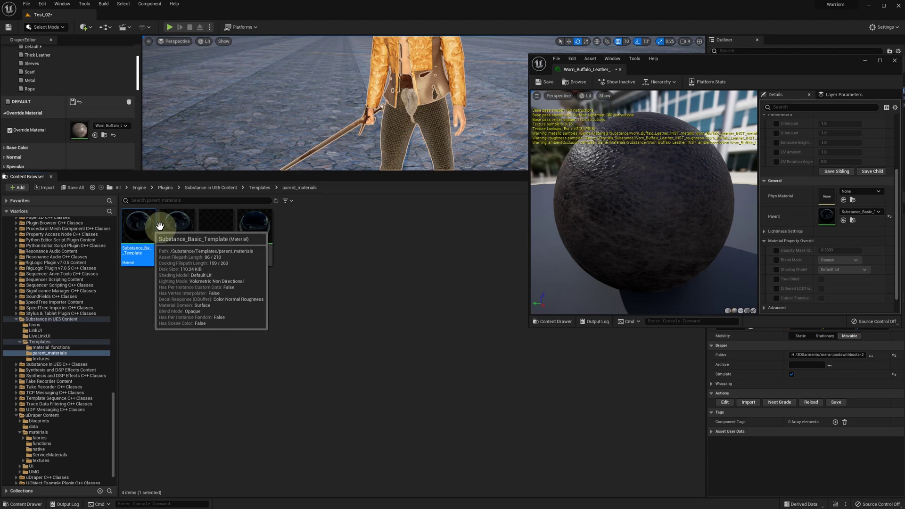
{"action": "left_click", "coordinate": [251, 225], "text": "shift"}
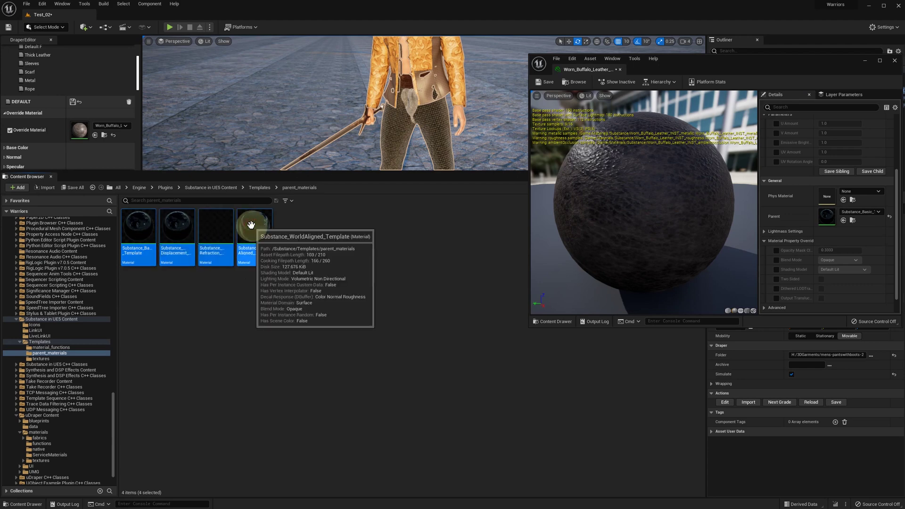
{"action": "left_click_drag", "start_coordinate": [113, 399], "coordinate": [65, 265]}
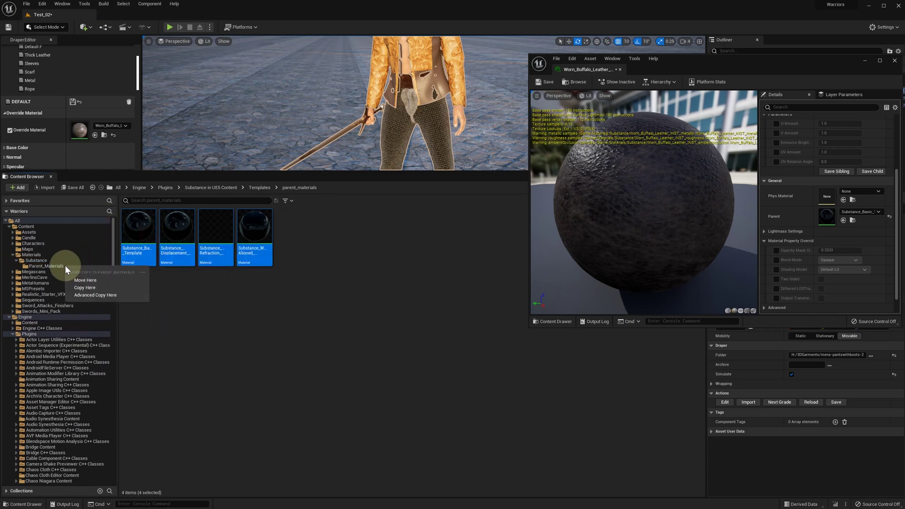
{"action": "left_click", "coordinate": [82, 287]}
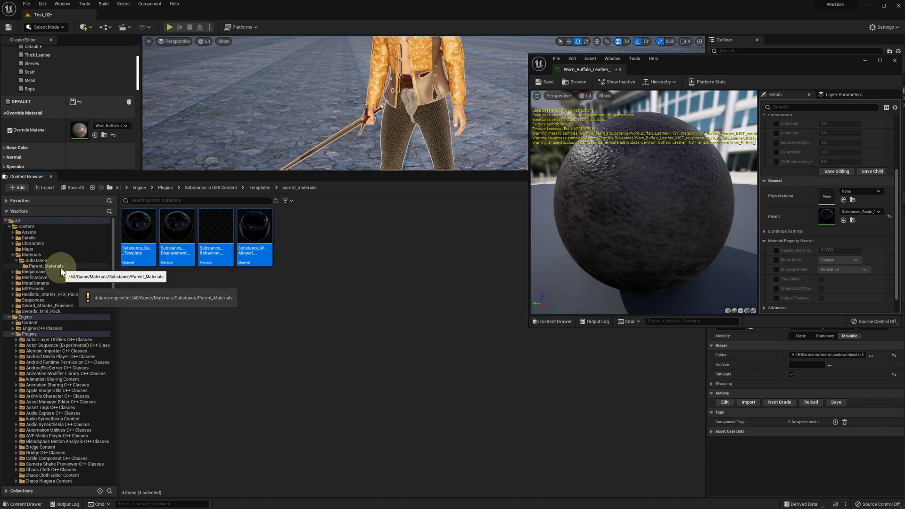
{"action": "left_click", "coordinate": [60, 267]}
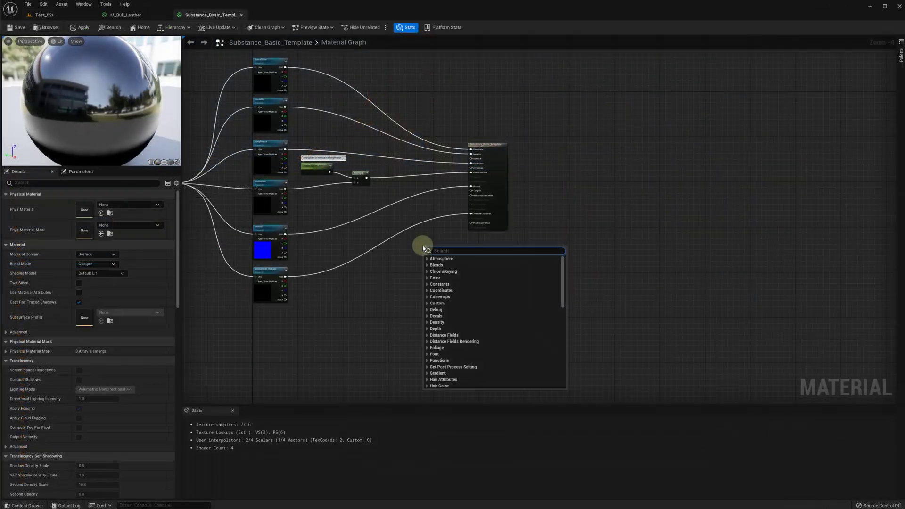
Add an MF_DraperWPO function node to Substance_Basic_Template, wire it to World Position Offset, and save.
{"action": "type", "text": "ma"}
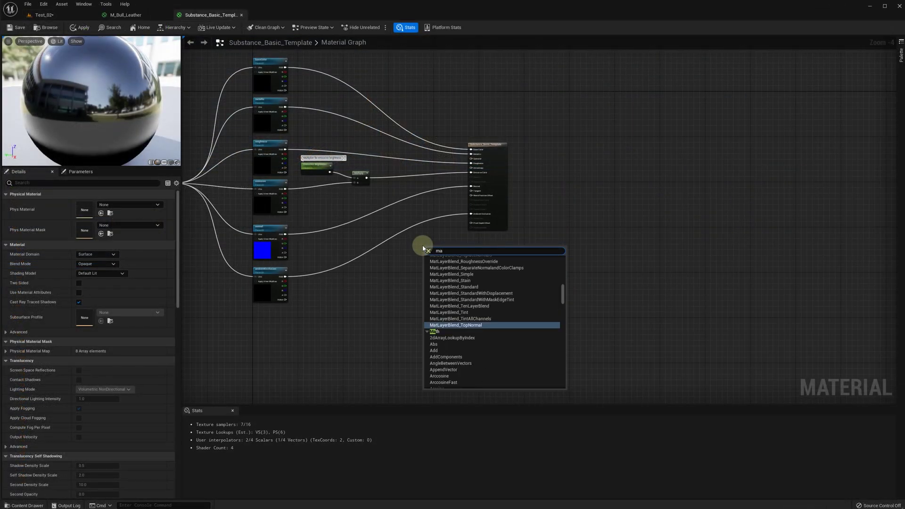
{"action": "type", "text": "terial "}
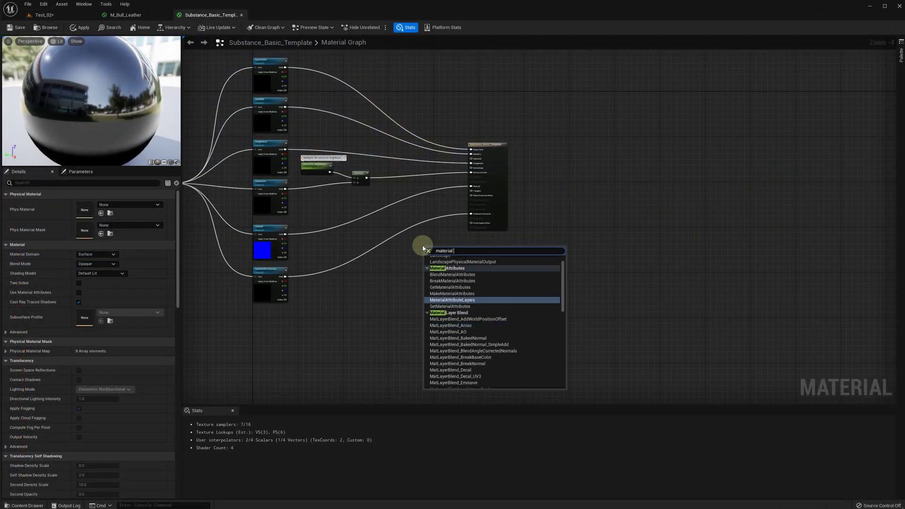
{"action": "type", "text": "f"}
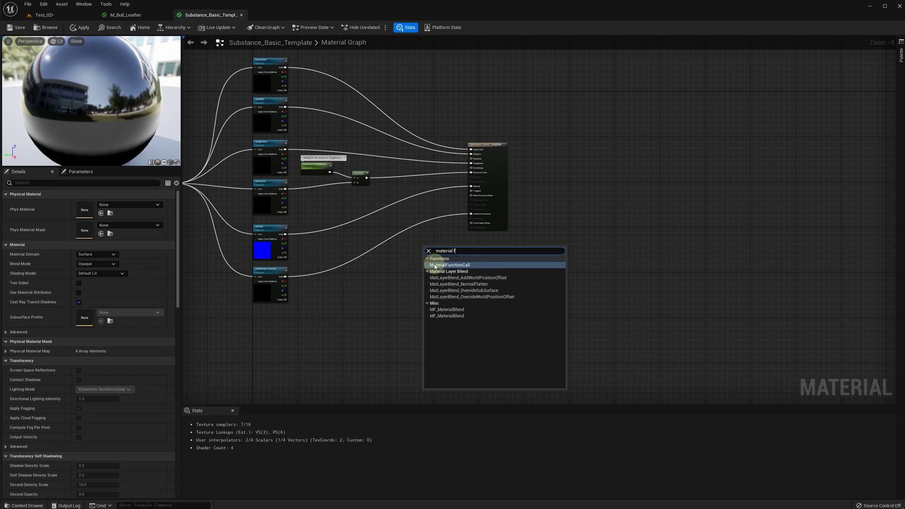
{"action": "left_click", "coordinate": [431, 265]}
{"action": "left_click", "coordinate": [127, 205]}
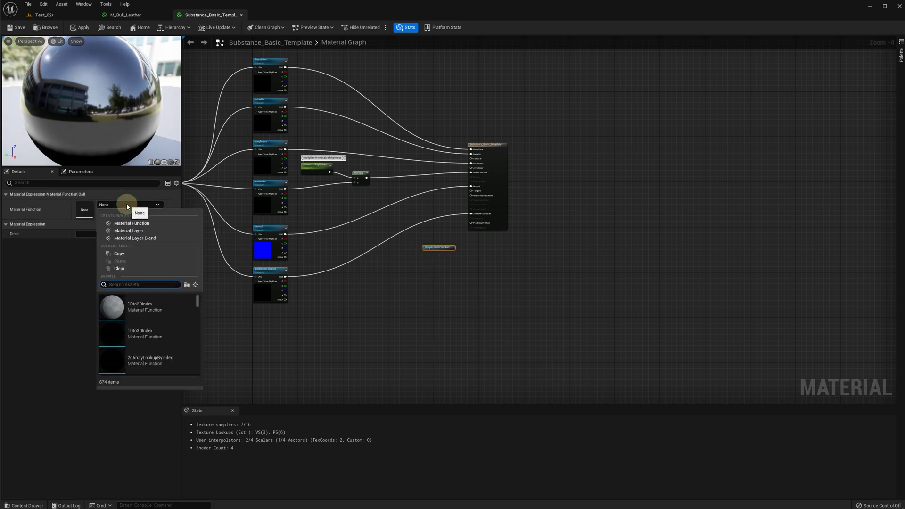
{"action": "type", "text": "mf_draper"}
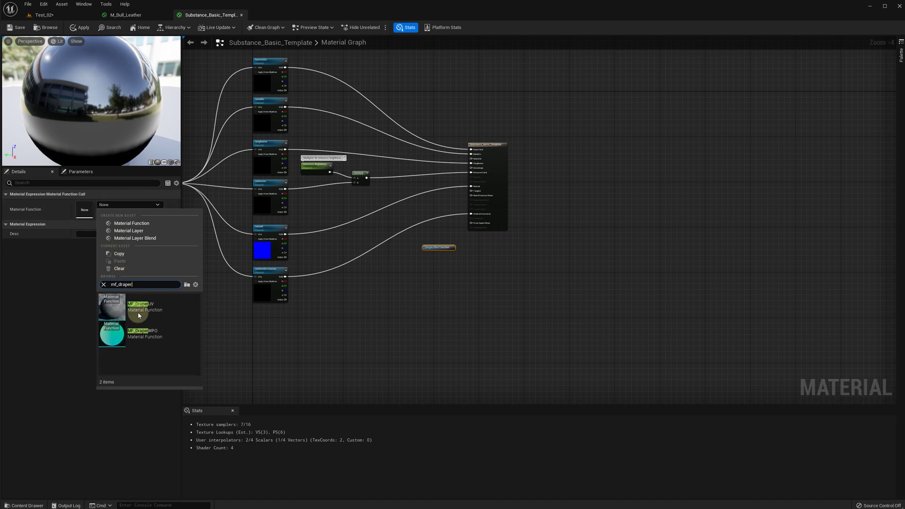
{"action": "left_click", "coordinate": [149, 333]}
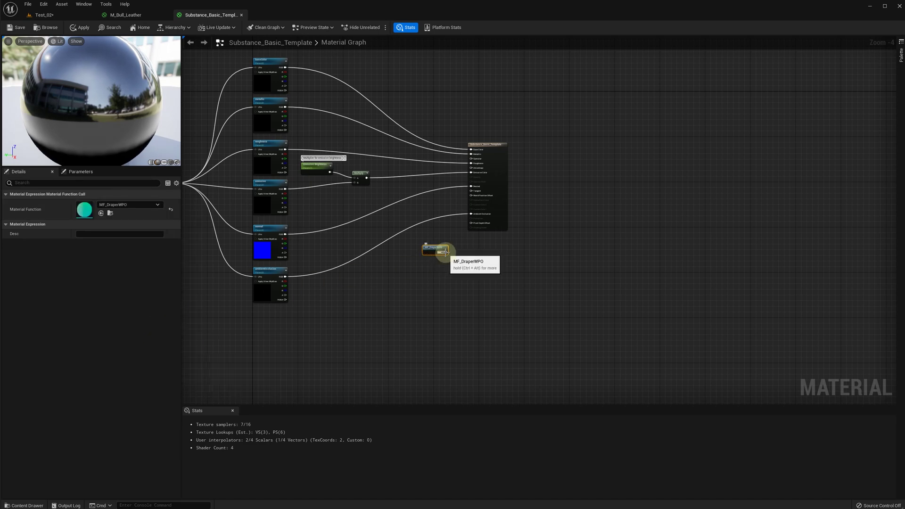
{"action": "left_click_drag", "start_coordinate": [444, 252], "coordinate": [474, 197]}
{"action": "scroll", "coordinate": [535, 200], "scroll_direction": "up", "scroll_amount": 4}
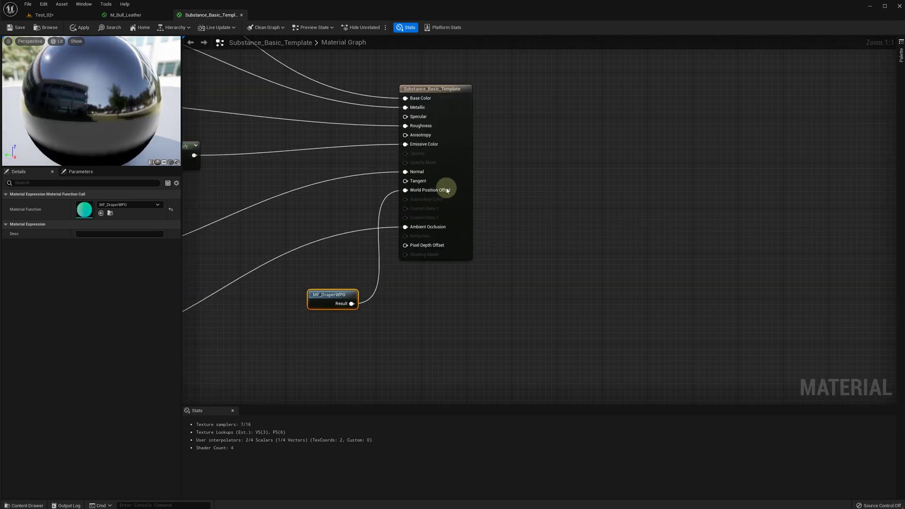
{"action": "left_click", "coordinate": [17, 28]}
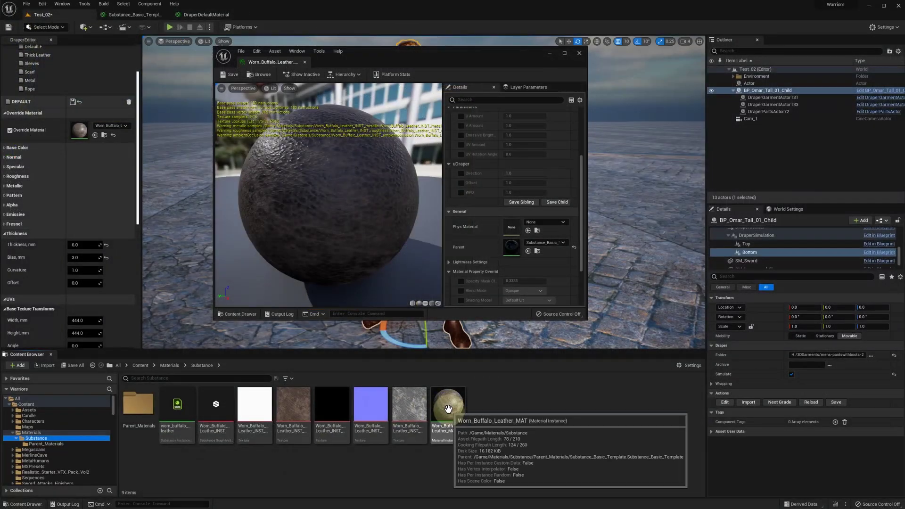
Assign Worn_Buffalo_Leather_MAT as the jacket's Default override material and save the material setting.
{"action": "left_click_drag", "start_coordinate": [448, 408], "coordinate": [80, 130]}
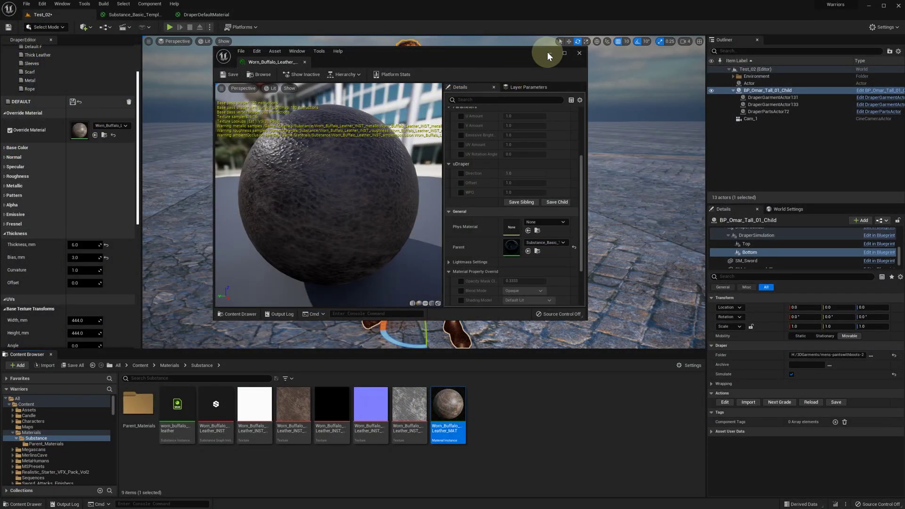
{"action": "left_click", "coordinate": [580, 52]}
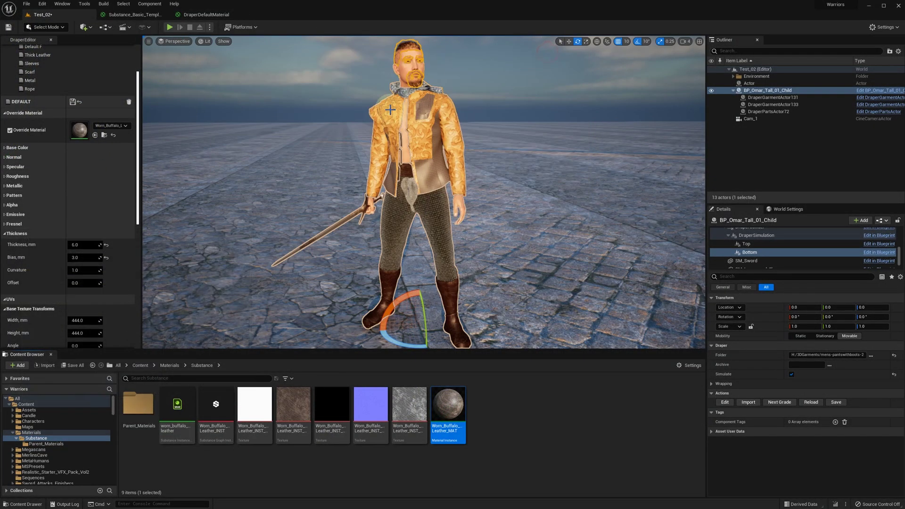
{"action": "left_click", "coordinate": [72, 102]}
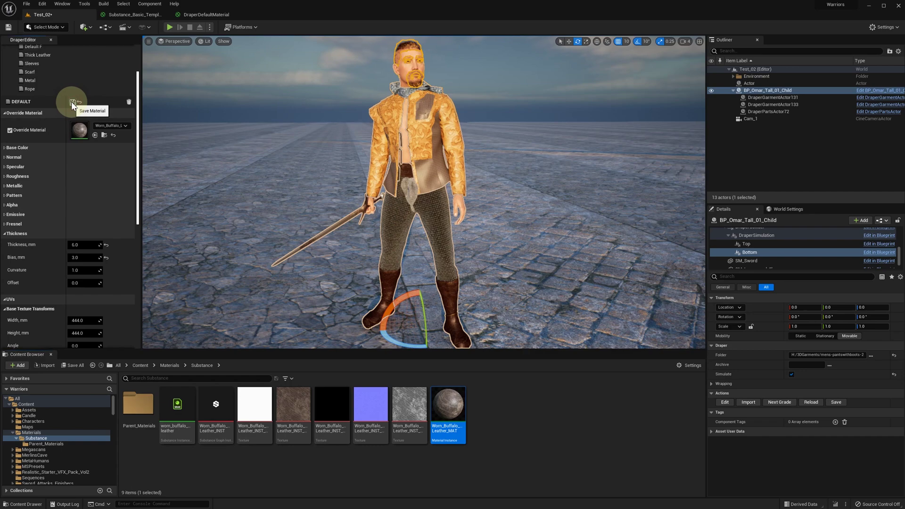
{"action": "left_click", "coordinate": [72, 102]}
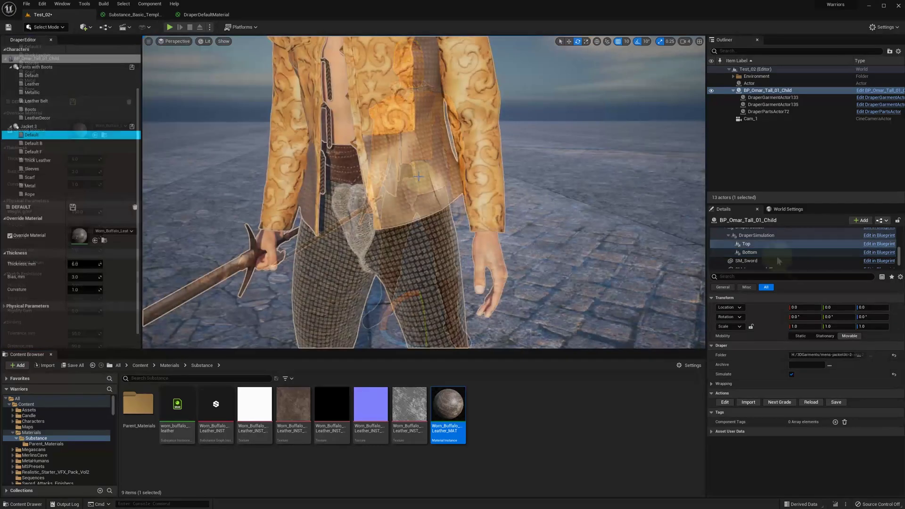
Enable U Amount and V Amount on Worn_Buffalo_Leather_MAT and set both to 0.05.
{"action": "double_click", "coordinate": [79, 235]}
{"action": "left_click_drag", "start_coordinate": [438, 57], "coordinate": [717, 99]}
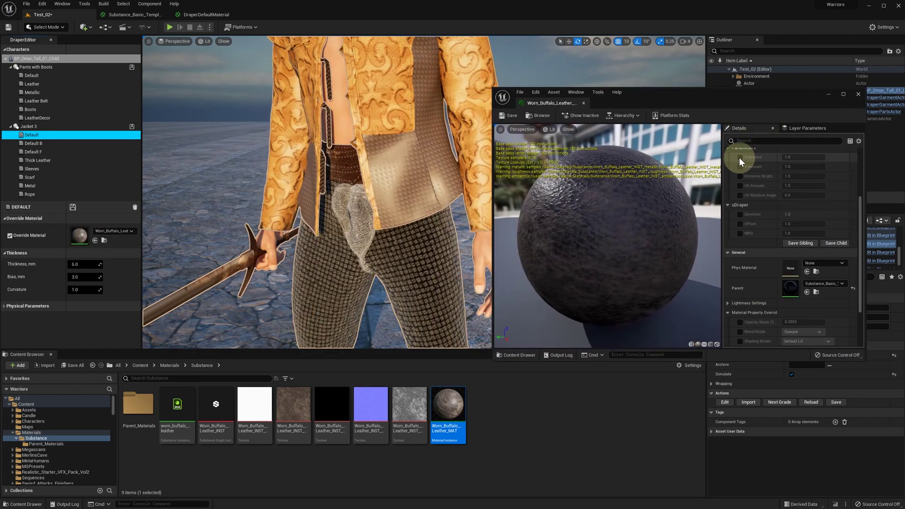
{"action": "left_click", "coordinate": [739, 157]}
{"action": "left_click", "coordinate": [739, 167]}
{"action": "left_click", "coordinate": [803, 158]}
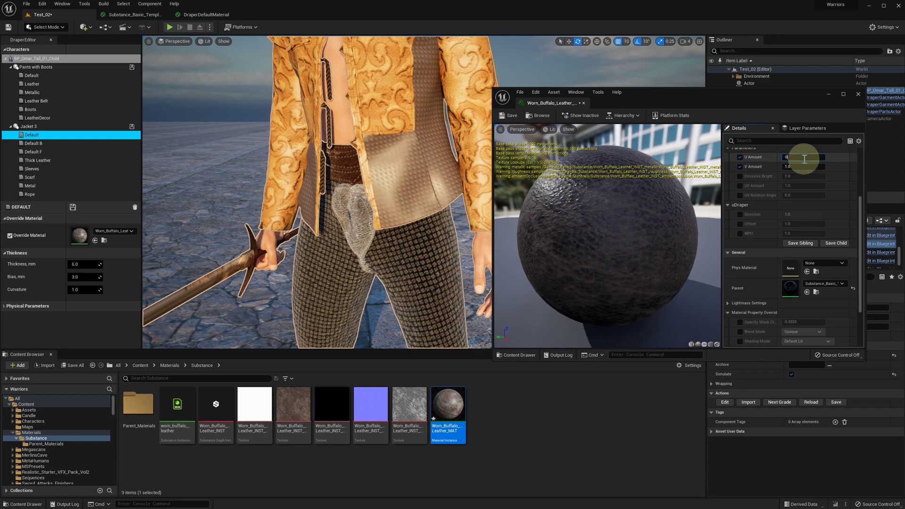
{"action": "key", "text": "Return"}
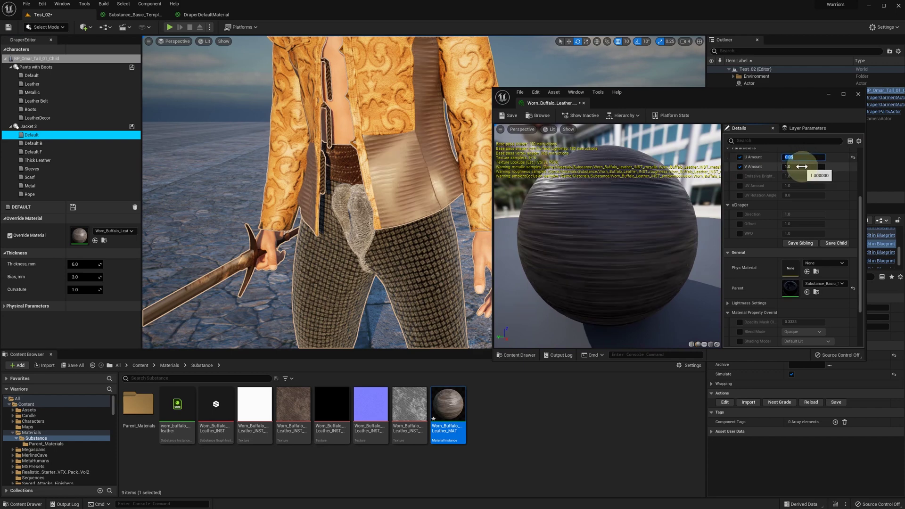
{"action": "left_click", "coordinate": [803, 166]}
{"action": "type", "text": "0.05"}
{"action": "key", "text": "Return"}
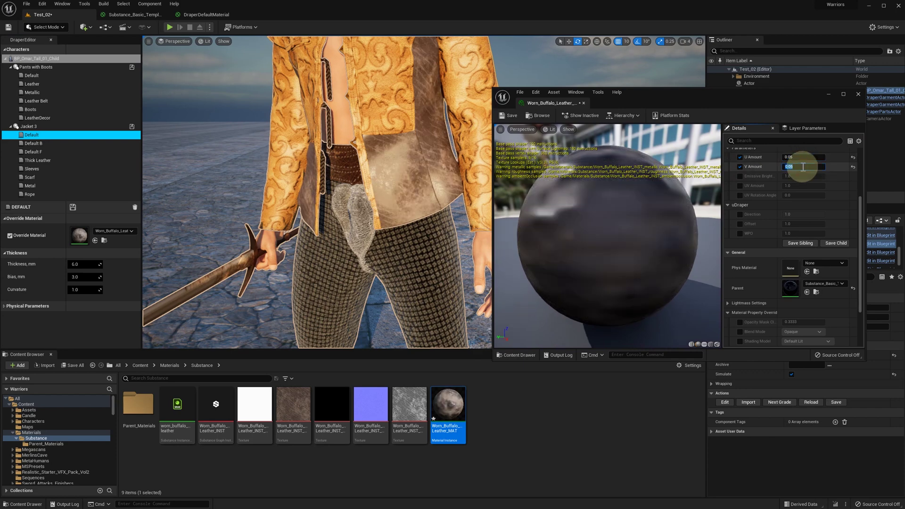
{"action": "right_click_drag", "start_coordinate": [429, 155], "coordinate": [429, 155]}
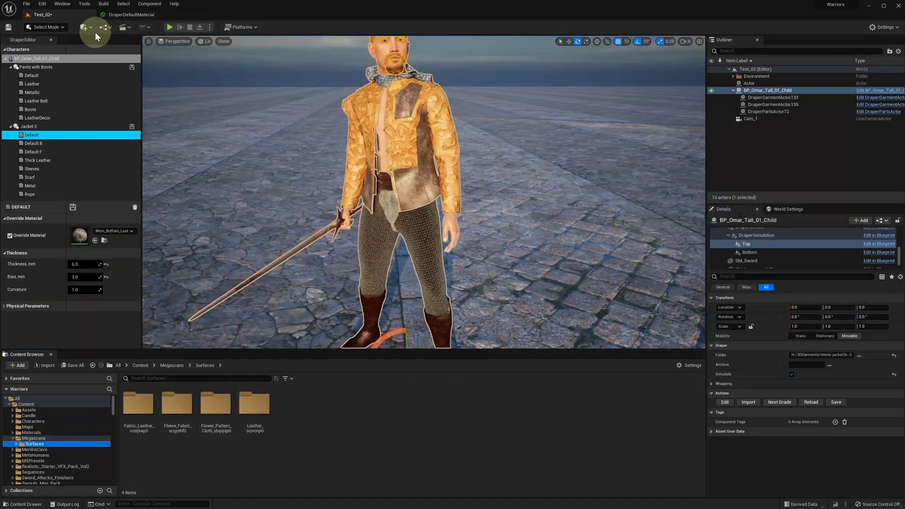
Launch Quixel Bridge from Add content and search its library for 'fabrics'.
{"action": "left_click", "coordinate": [90, 27]}
{"action": "left_click", "coordinate": [101, 55]}
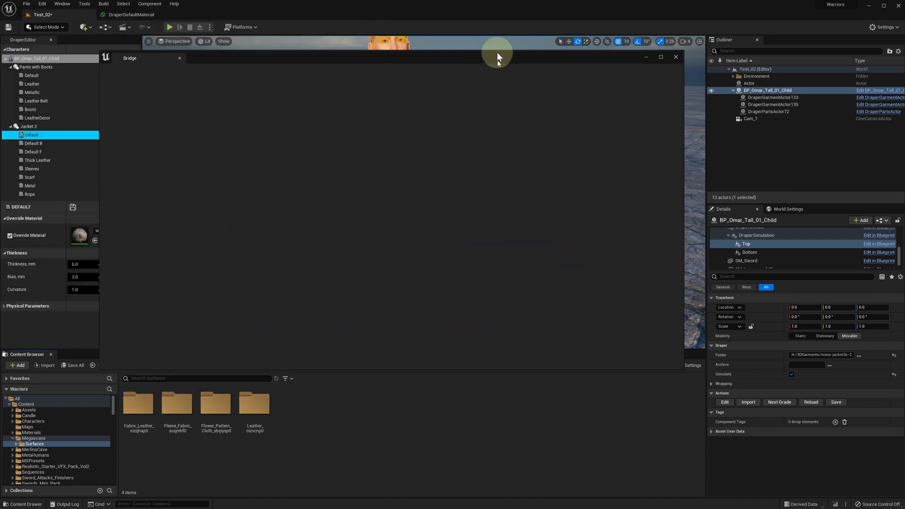
{"action": "left_click_drag", "start_coordinate": [496, 57], "coordinate": [468, 45]}
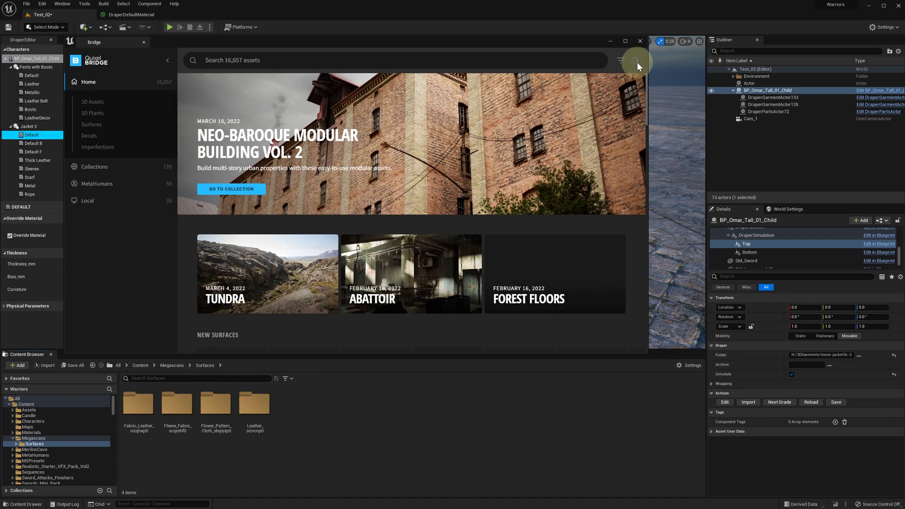
{"action": "left_click", "coordinate": [636, 60]}
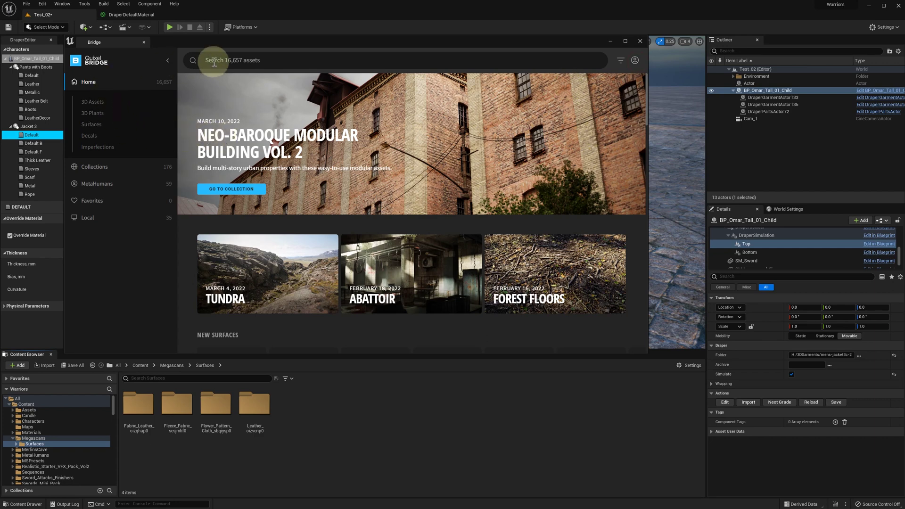
{"action": "left_click", "coordinate": [240, 57]}
{"action": "type", "text": "fabrics"}
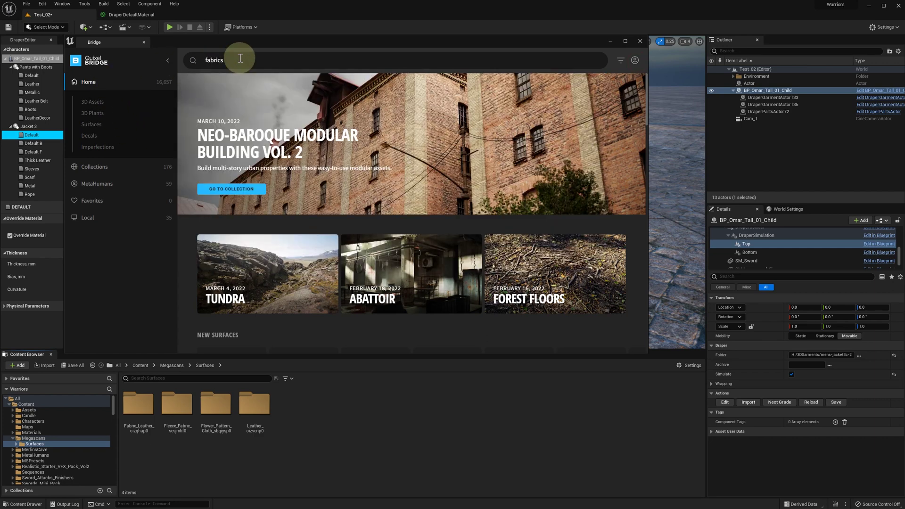
{"action": "key", "text": "Return"}
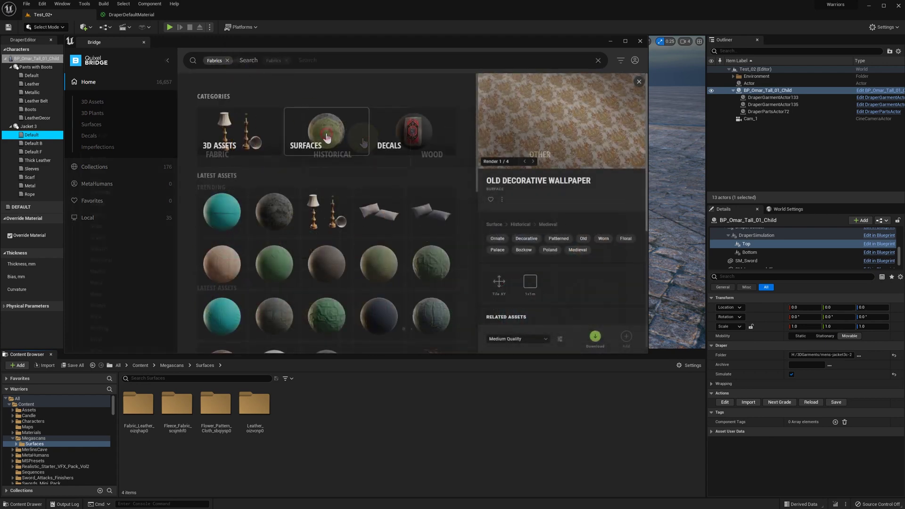
Download a Fabric > Leather surface, add it to the project, and close Bridge.
{"action": "left_click", "coordinate": [248, 133]}
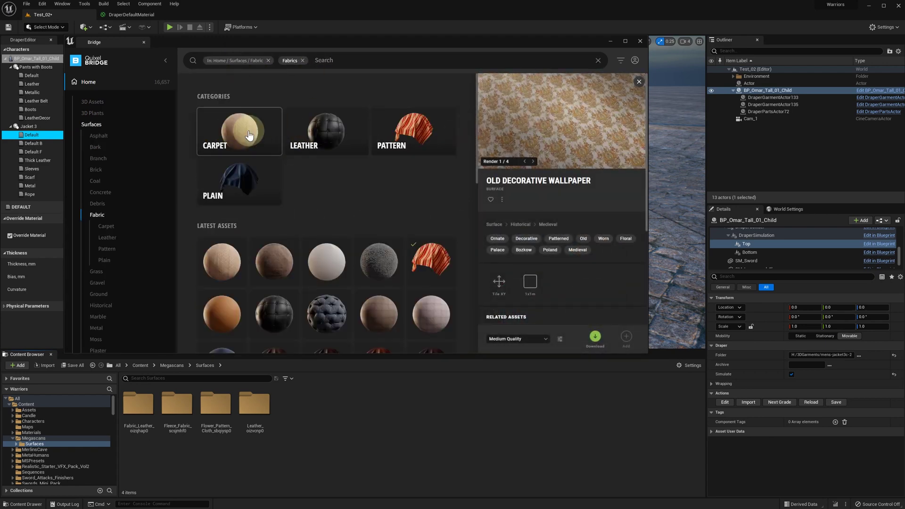
{"action": "left_click", "coordinate": [336, 124]}
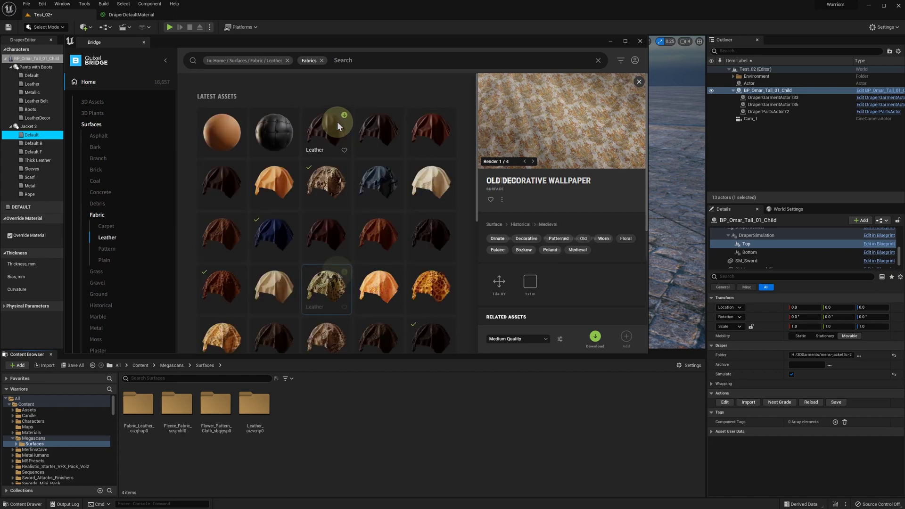
{"action": "left_click", "coordinate": [370, 228]}
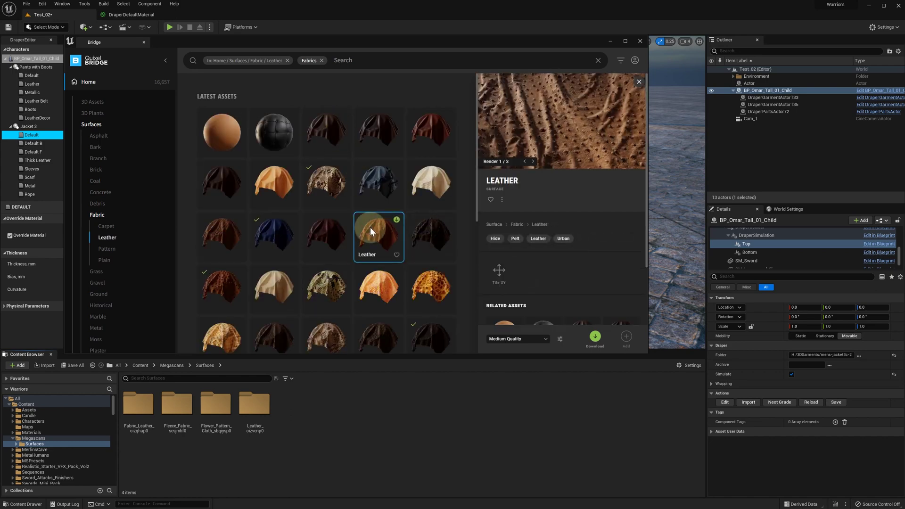
{"action": "left_click", "coordinate": [525, 165]}
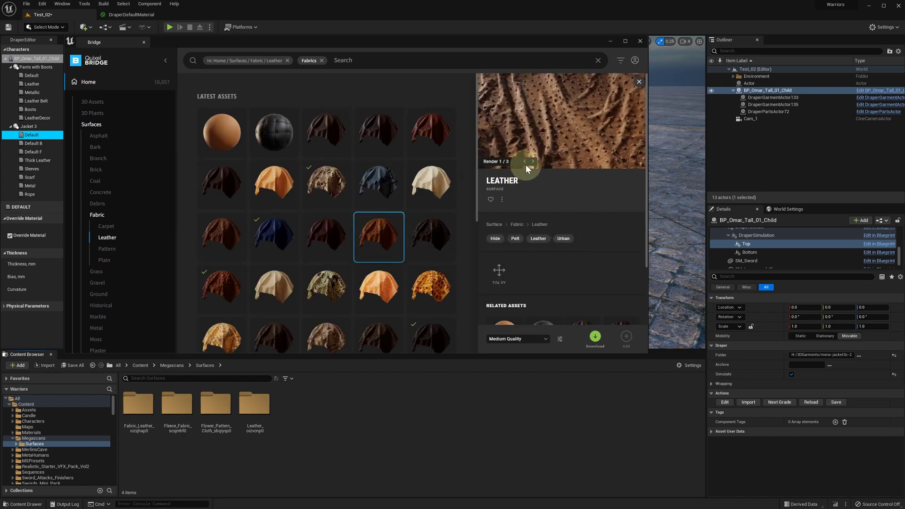
{"action": "left_click", "coordinate": [595, 337]}
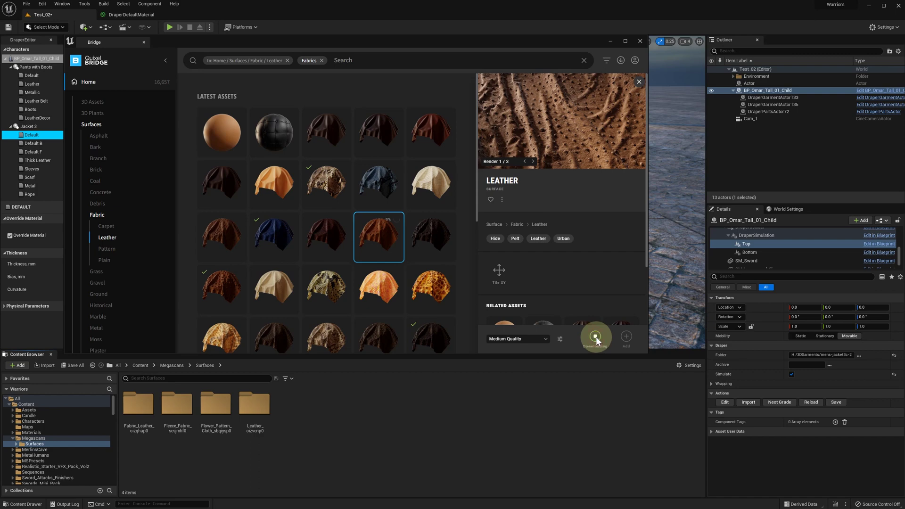
{"action": "left_click", "coordinate": [626, 336]}
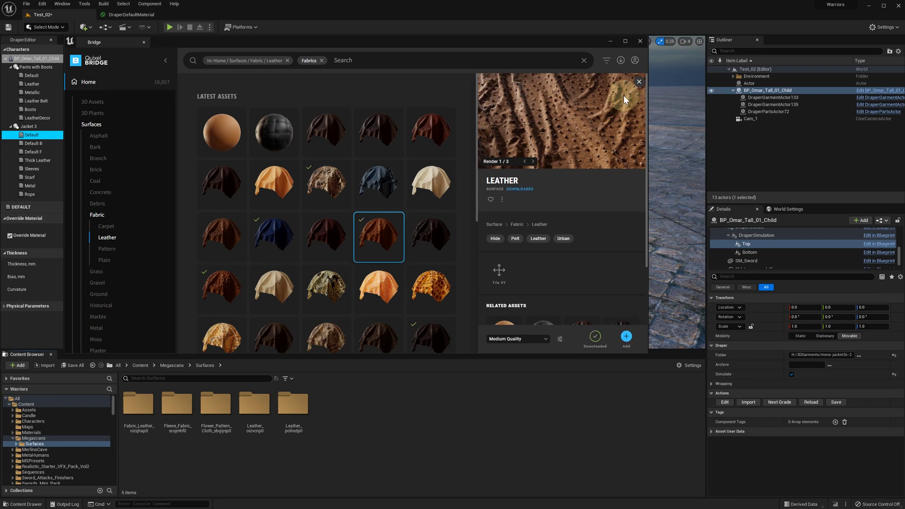
{"action": "left_click", "coordinate": [639, 41]}
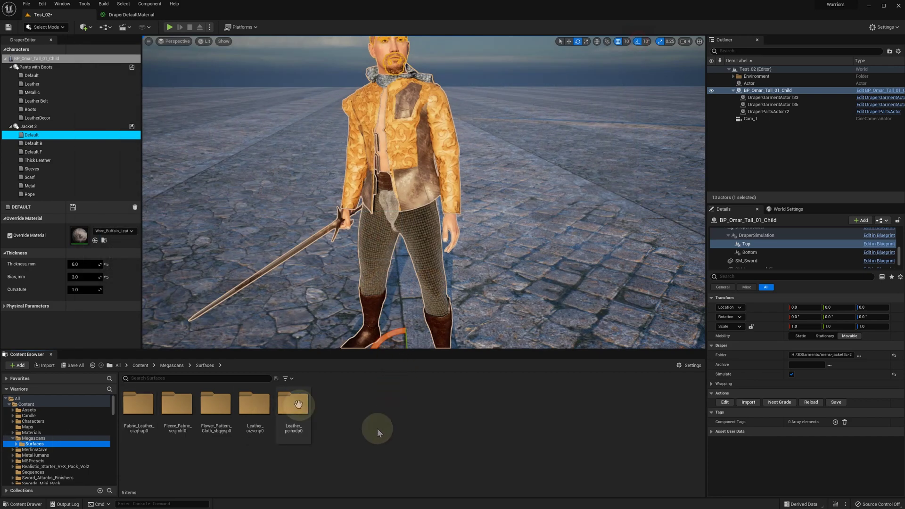
Open MI_Leather_pcihxdp0_2K from the Leather_pcihxdp0 folder and locate its parent M_MS_Surface_Material.
{"action": "double_click", "coordinate": [296, 406]}
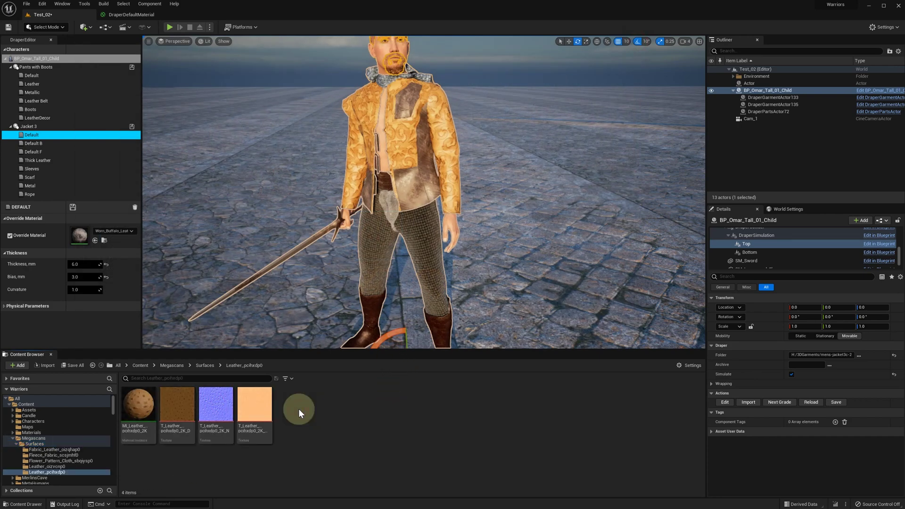
{"action": "double_click", "coordinate": [142, 407]}
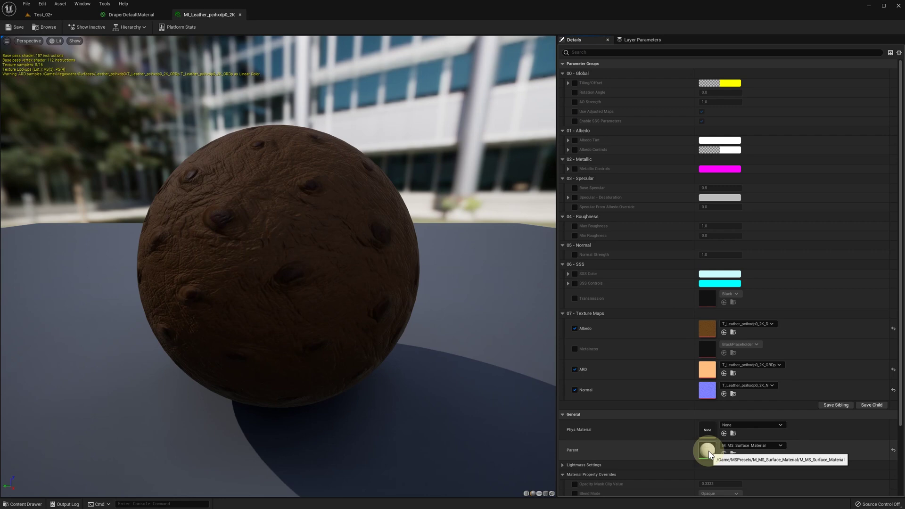
{"action": "left_click", "coordinate": [733, 453]}
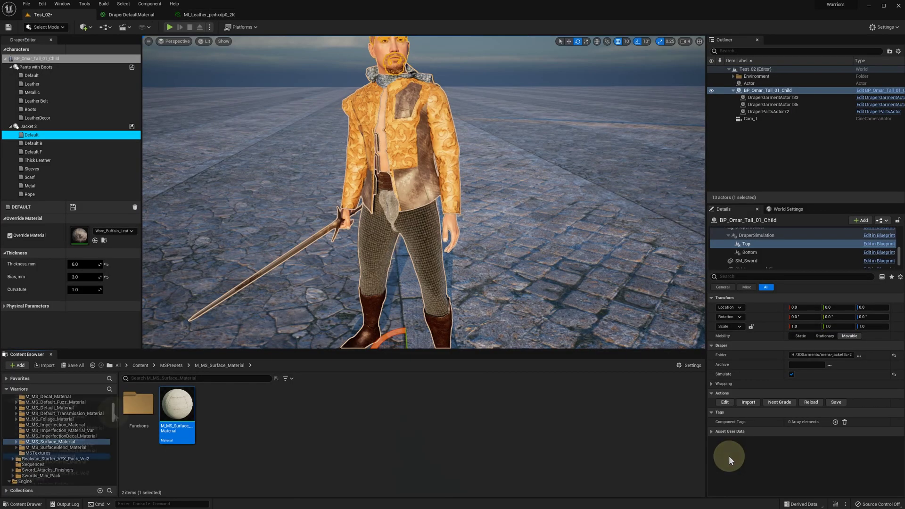
Open M_MS_Surface_Material and insert a SetMaterialAttributes node after the adjustments result.
{"action": "double_click", "coordinate": [177, 403]}
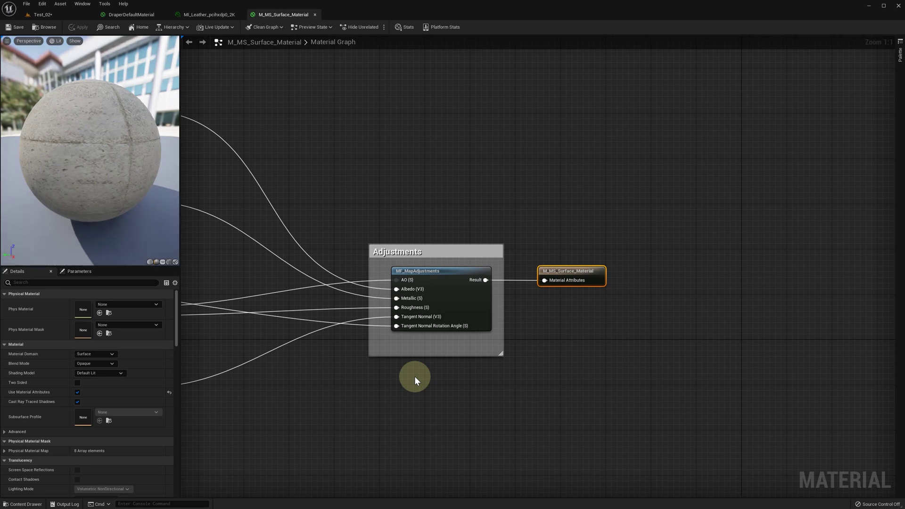
{"action": "left_click_drag", "start_coordinate": [433, 265], "coordinate": [499, 241]}
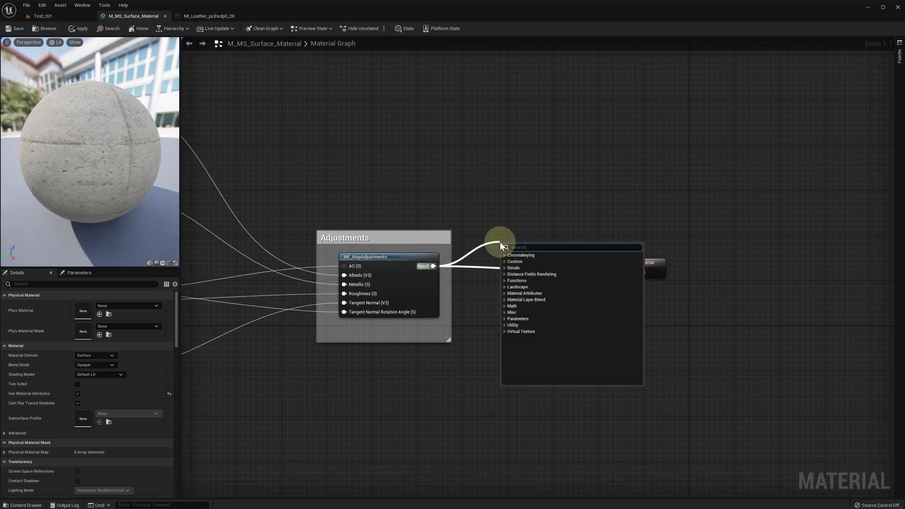
{"action": "type", "text": "set m"}
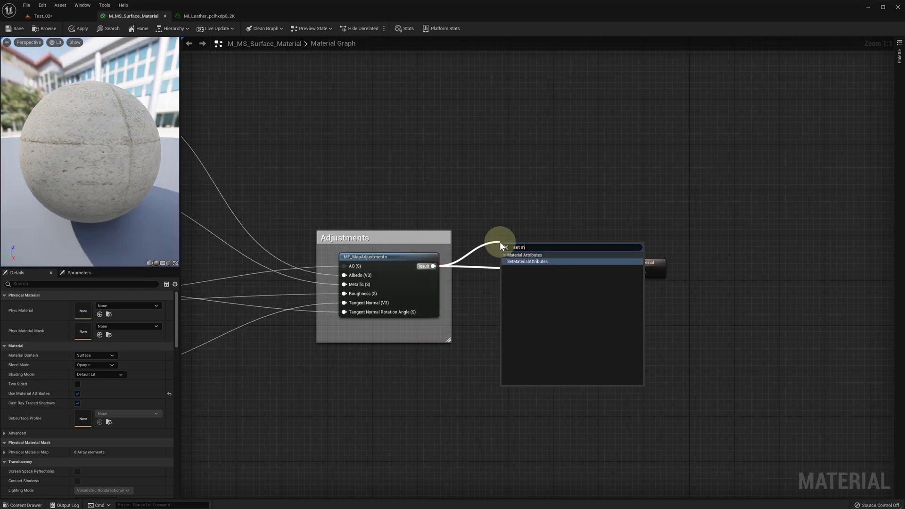
{"action": "type", "text": "ater"}
{"action": "left_click", "coordinate": [531, 261]}
{"action": "left_click_drag", "start_coordinate": [556, 257], "coordinate": [606, 274]}
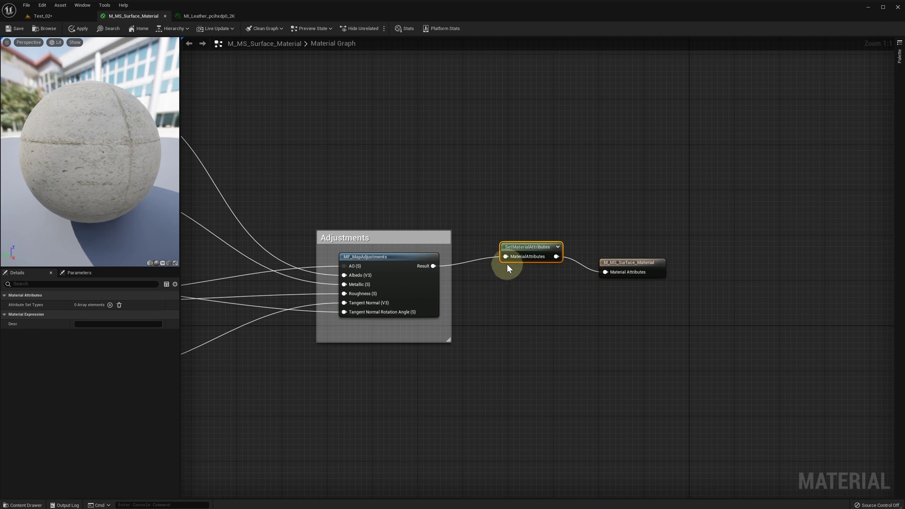
Add a WorldPositionOffset entry to the node's Attribute Set Types.
{"action": "left_click", "coordinate": [109, 305]}
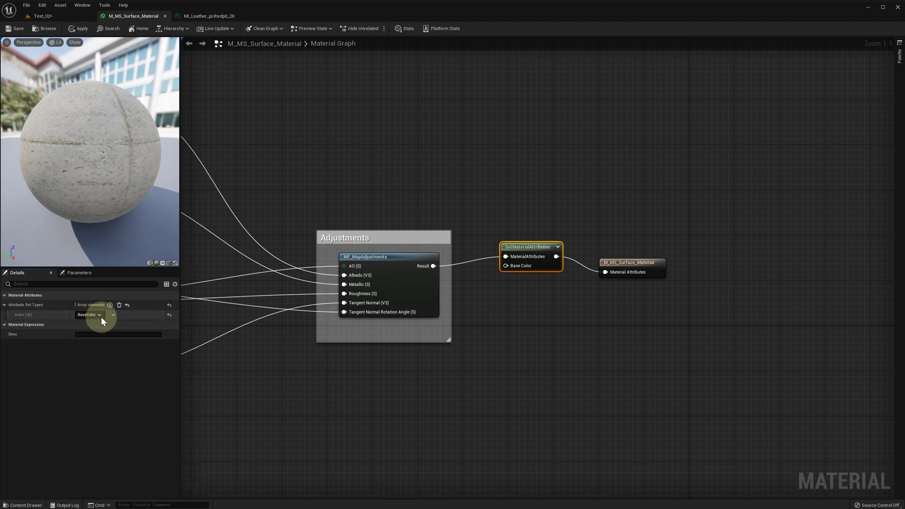
{"action": "left_click", "coordinate": [101, 315]}
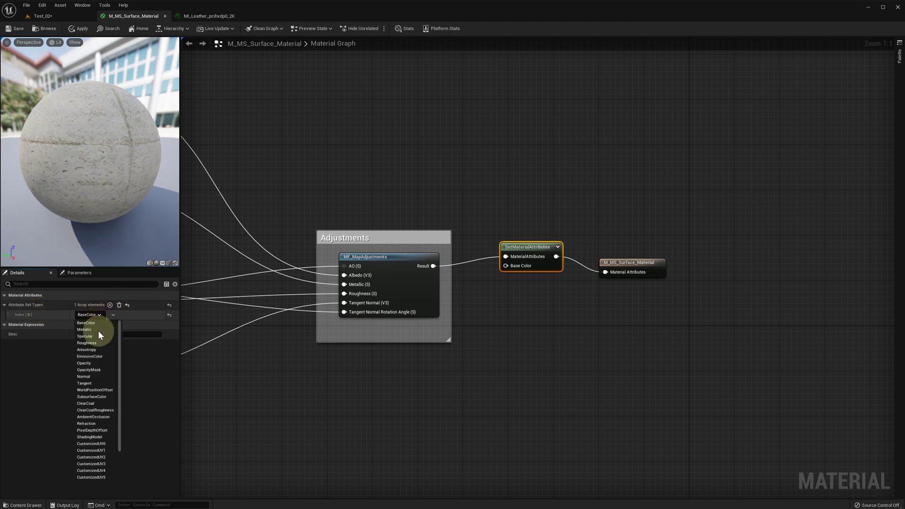
{"action": "left_click", "coordinate": [95, 390]}
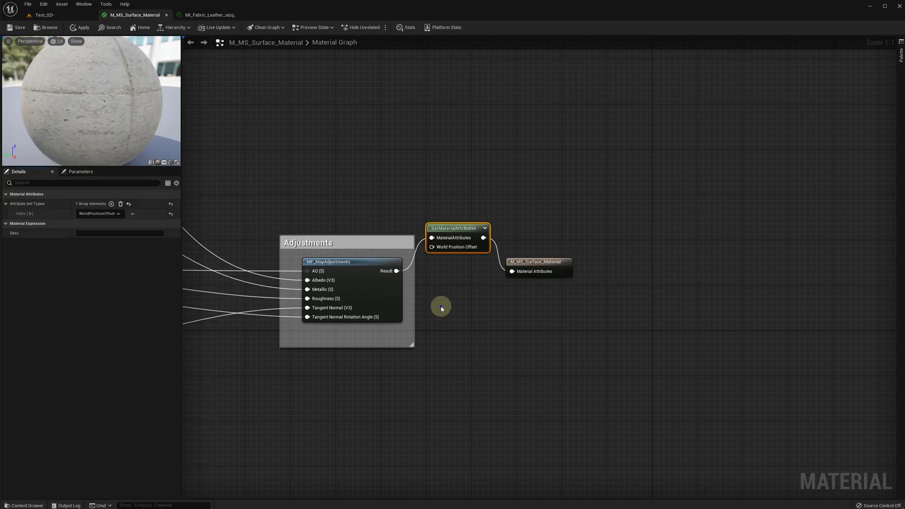
Add an MF_DraperWPO function call node and wire its Result to World Position Offset.
{"action": "right_click", "coordinate": [441, 307]}
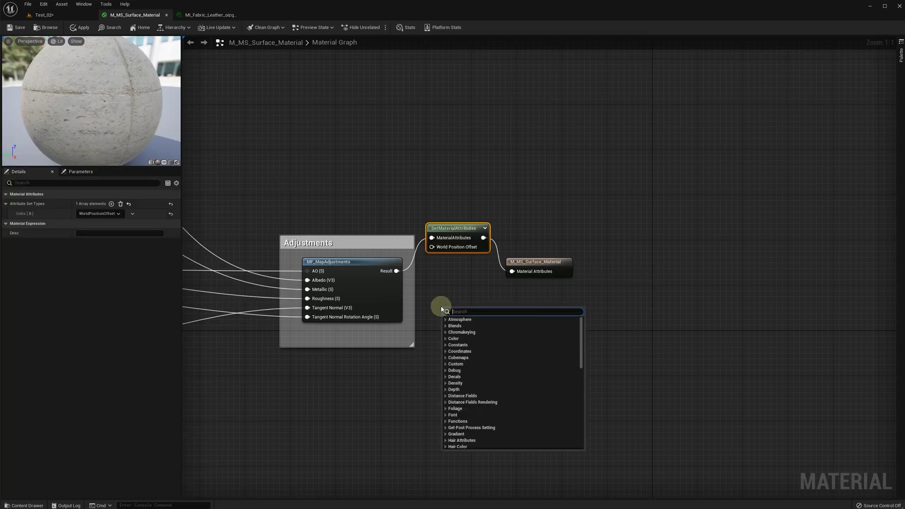
{"action": "type", "text": "materi"}
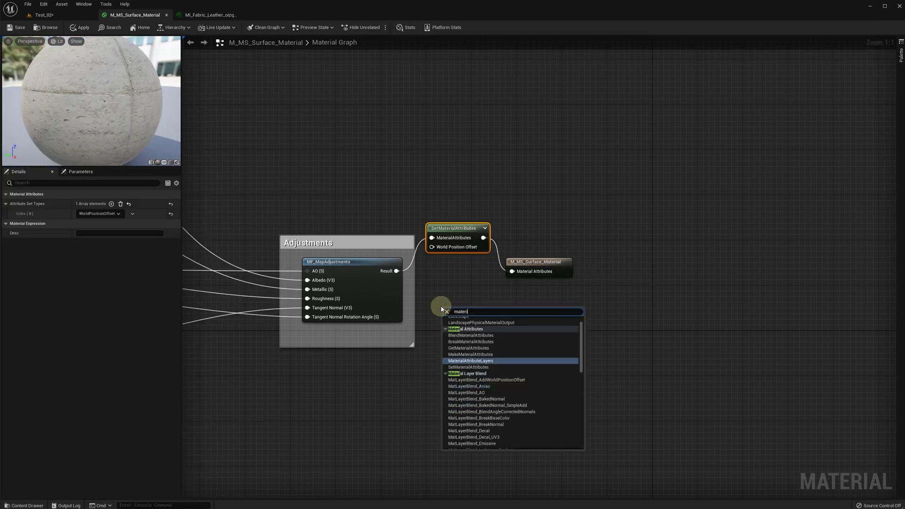
{"action": "type", "text": "alf"}
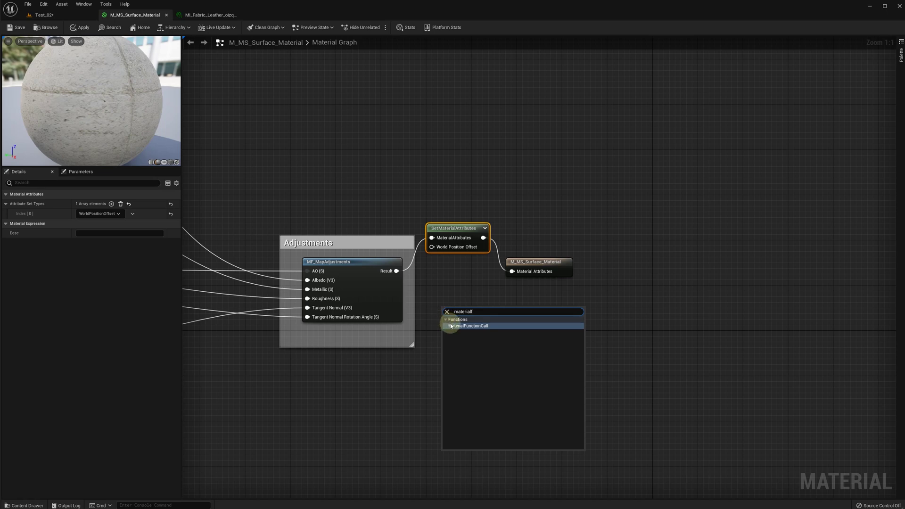
{"action": "left_click", "coordinate": [467, 325]}
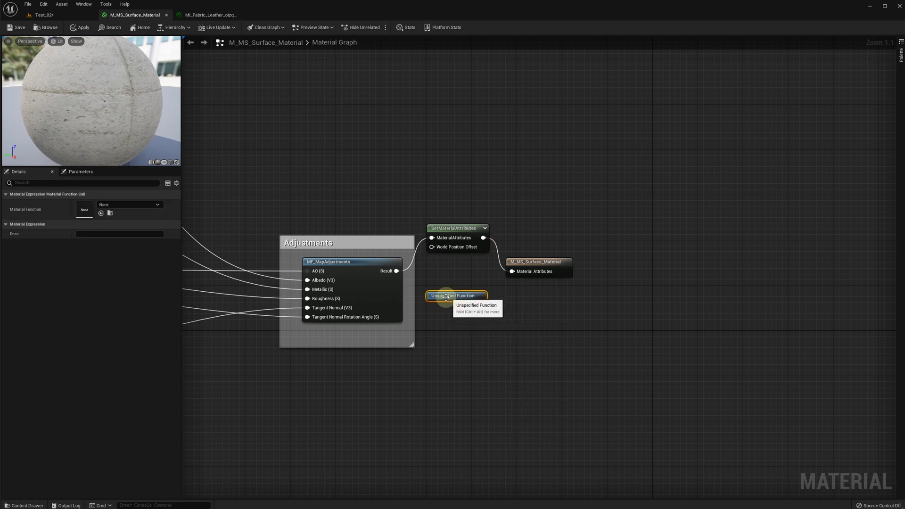
{"action": "left_click", "coordinate": [125, 206]}
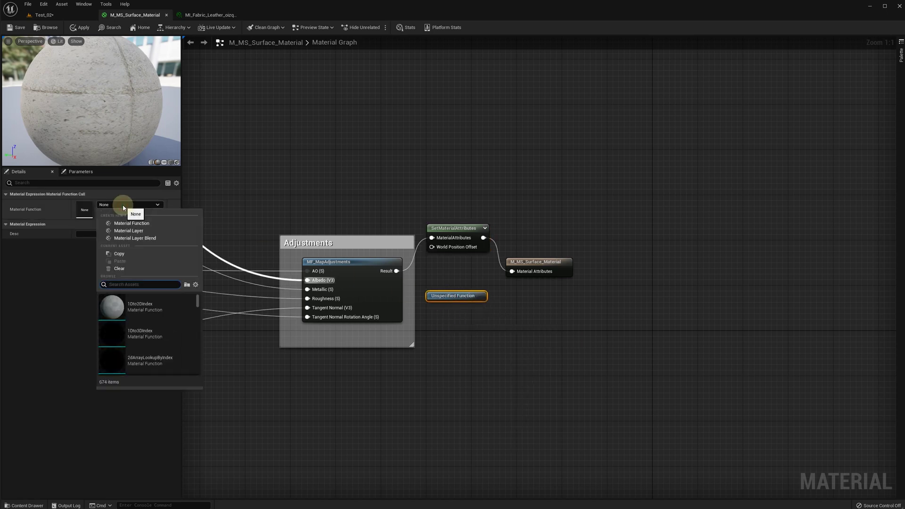
{"action": "type", "text": "MF"}
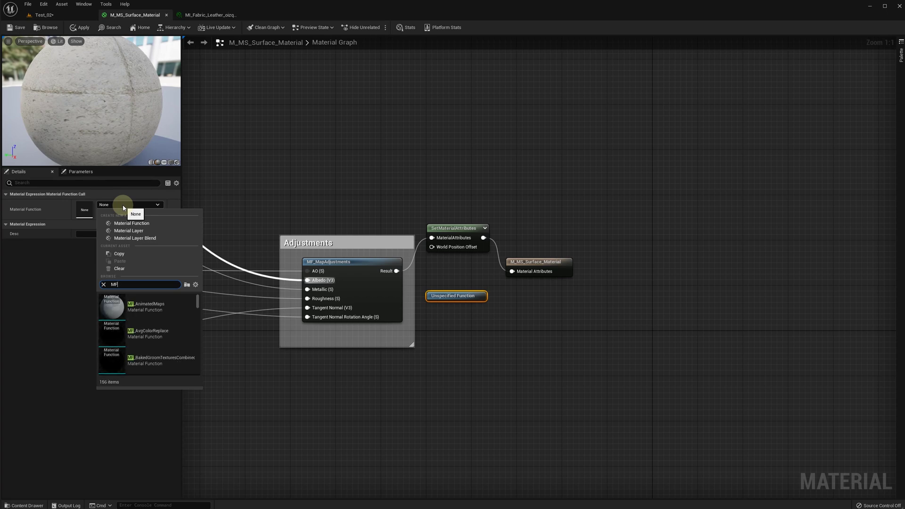
{"action": "type", "text": "_Draper"}
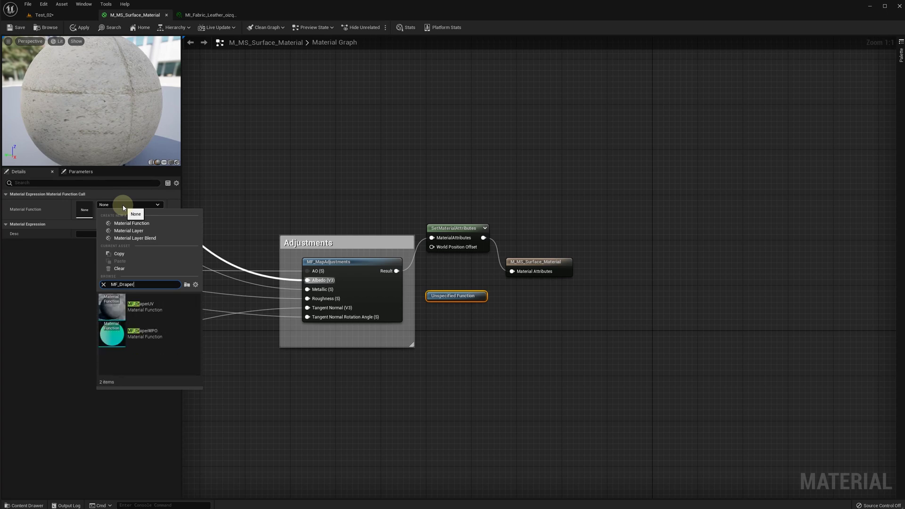
{"action": "left_click", "coordinate": [148, 333]}
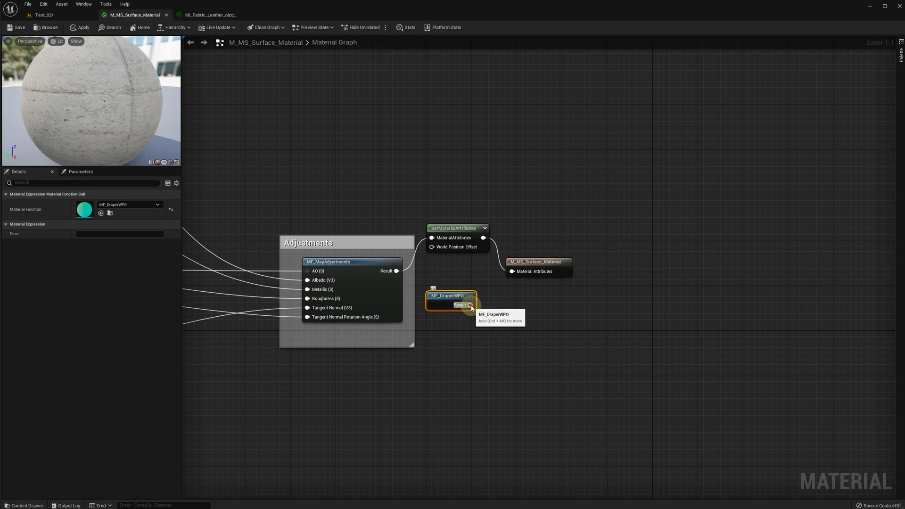
{"action": "left_click_drag", "start_coordinate": [470, 305], "coordinate": [432, 247]}
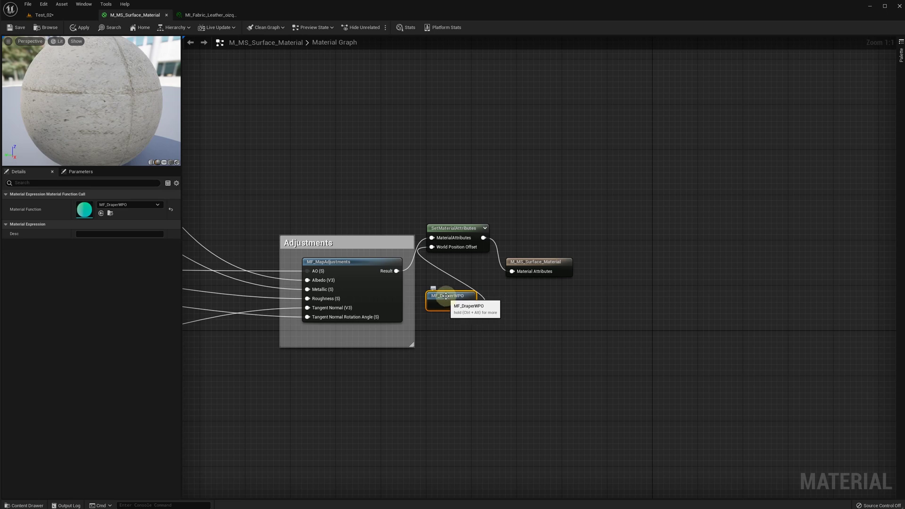
Place the MF_DraperWPO node beside SetMaterialAttributes and apply the material changes.
{"action": "left_click_drag", "start_coordinate": [446, 296], "coordinate": [358, 187]}
{"action": "left_click_drag", "start_coordinate": [454, 228], "coordinate": [459, 234]}
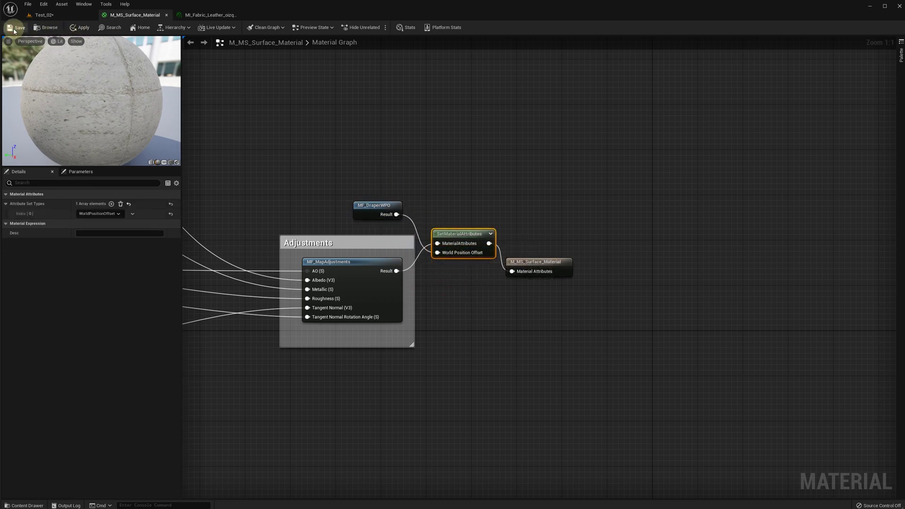
{"action": "left_click", "coordinate": [75, 28]}
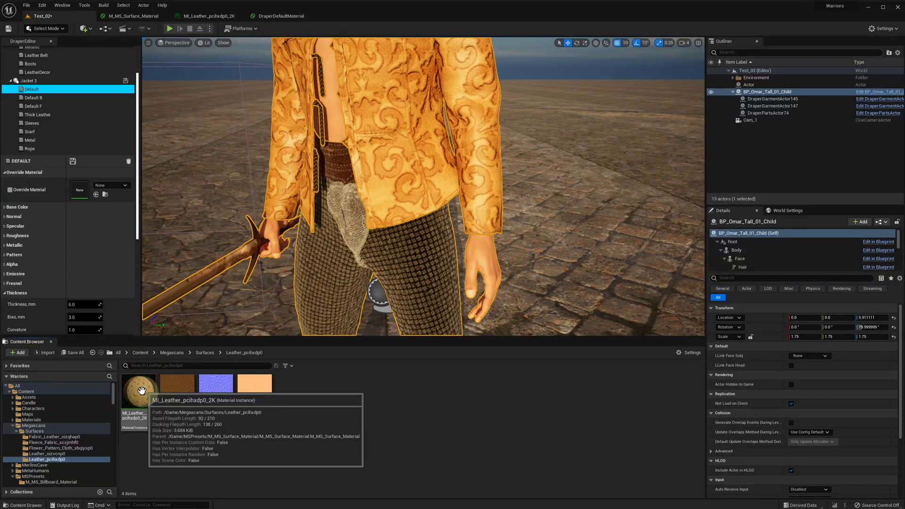
Set MI_Leather_pcihxdp0_2K as the jacket's Default override material and open it for editing.
{"action": "mouse_move", "coordinate": [140, 394]}
{"action": "left_mouse_down"}
{"action": "mouse_move", "coordinate": [76, 203]}
{"action": "mouse_move", "coordinate": [81, 186]}
{"action": "left_mouse_up"}
{"action": "double_click", "coordinate": [81, 186]}
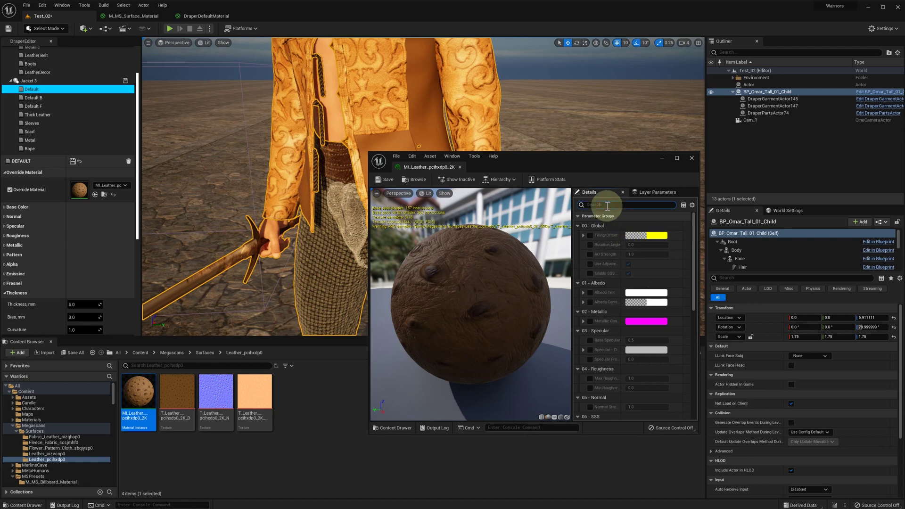
Enable Tiling/Offset on MI_Leather_pcihxdp0_2K with Tiling X and Tiling Y at 0.03.
{"action": "type", "text": "til"}
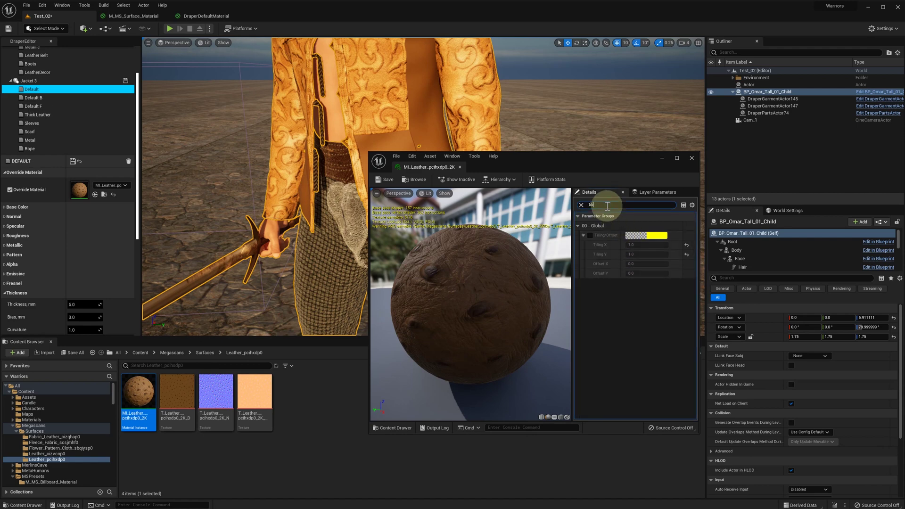
{"action": "type", "text": "i"}
{"action": "left_click", "coordinate": [590, 235]}
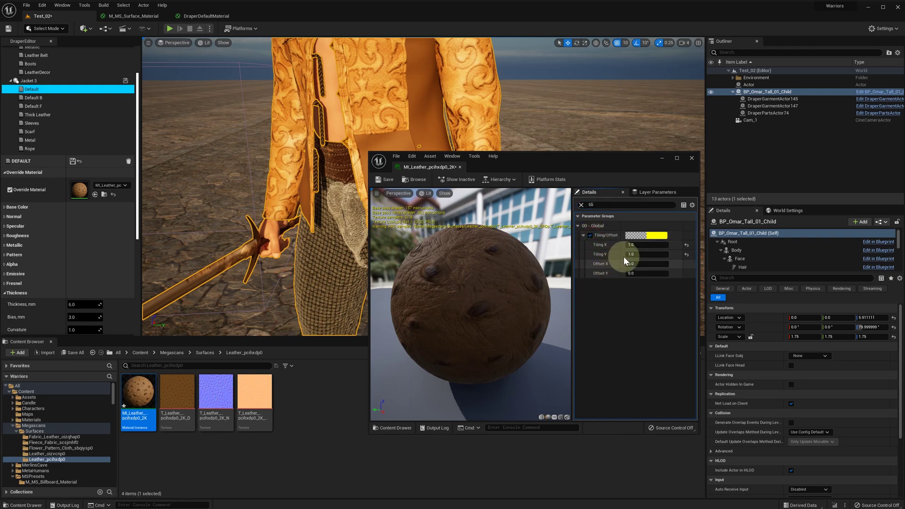
{"action": "left_click", "coordinate": [635, 245]}
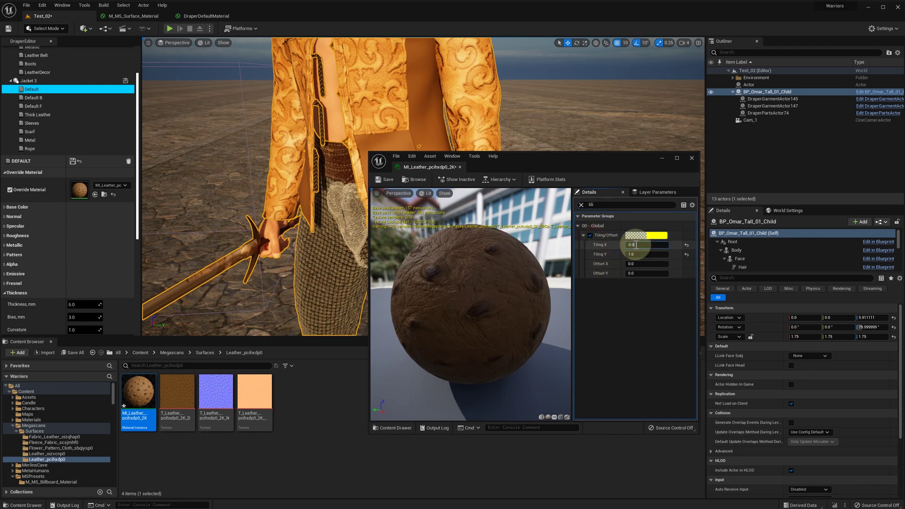
{"action": "key", "text": "Return"}
{"action": "left_click", "coordinate": [640, 255]}
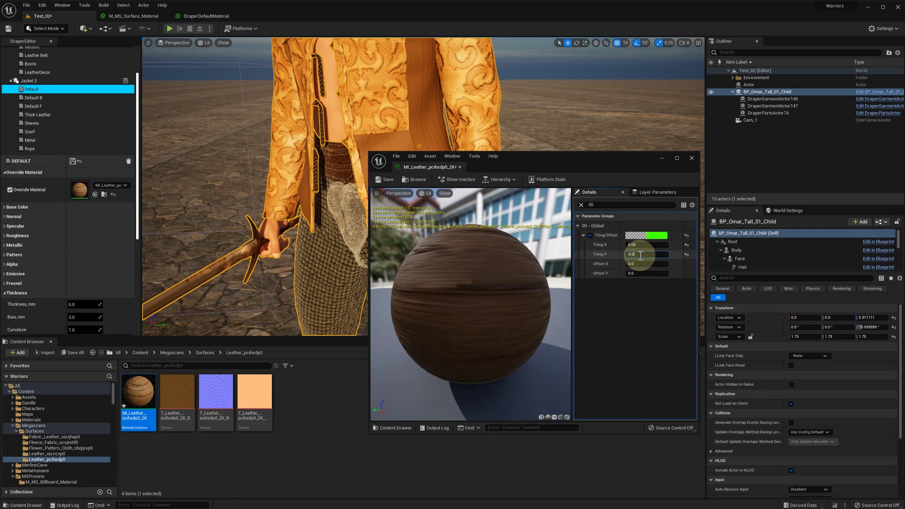
{"action": "key", "text": "Return"}
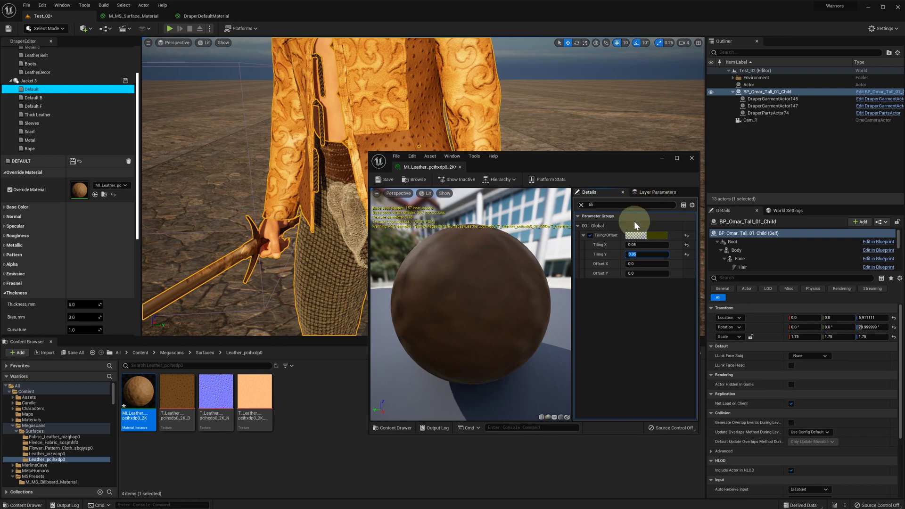
{"action": "left_click", "coordinate": [646, 246]}
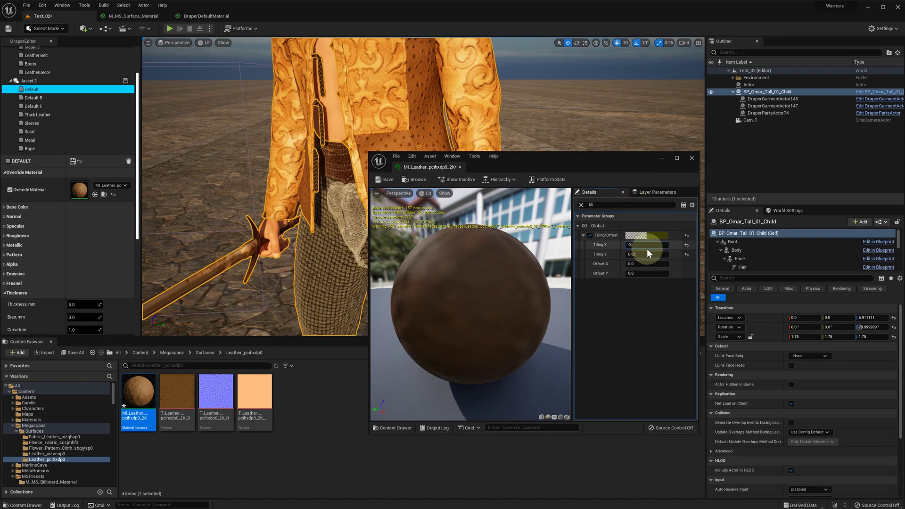
{"action": "type", "text": "0.03"}
{"action": "left_click", "coordinate": [645, 254]}
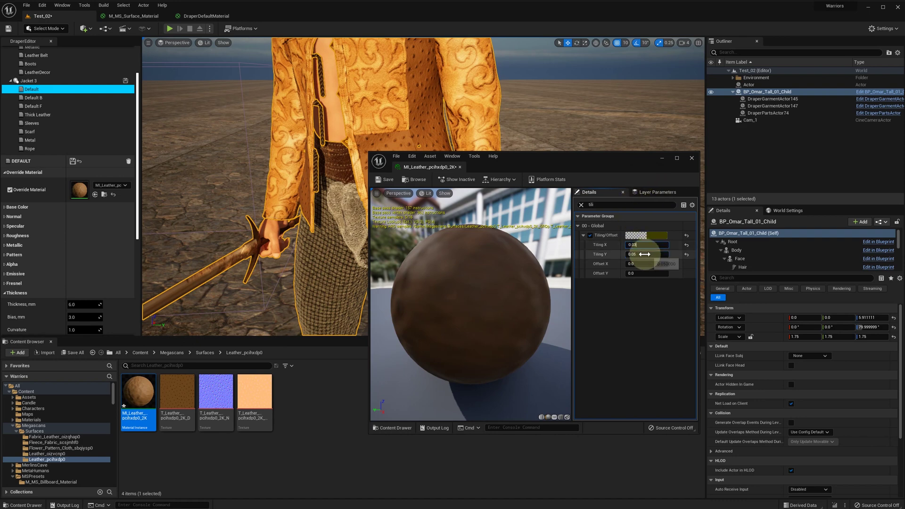
{"action": "key", "text": "Return"}
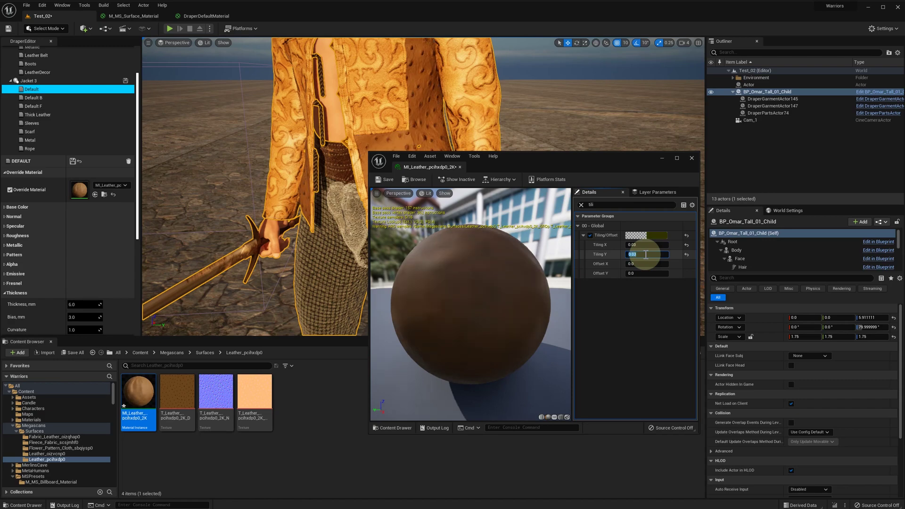
{"action": "left_click_drag", "start_coordinate": [545, 164], "coordinate": [659, 93]}
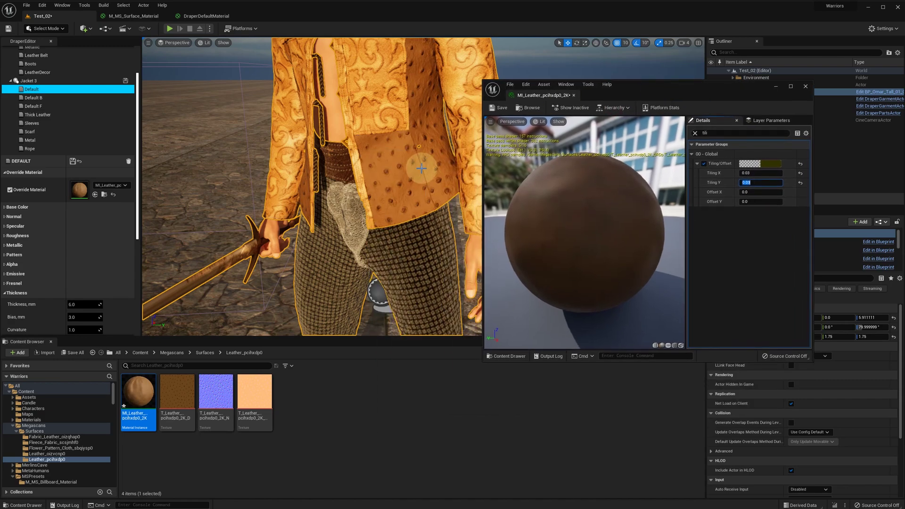